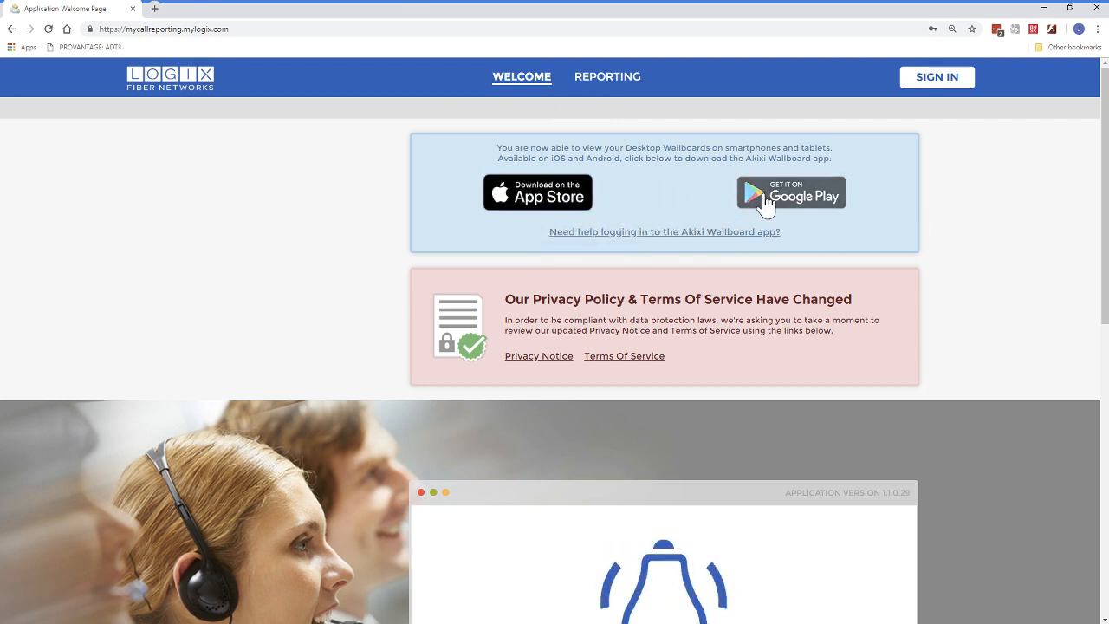
# - Sign in to the Logix call reporting site with the filled-in credentials and open the Reporting section
pyautogui.click(936, 85)
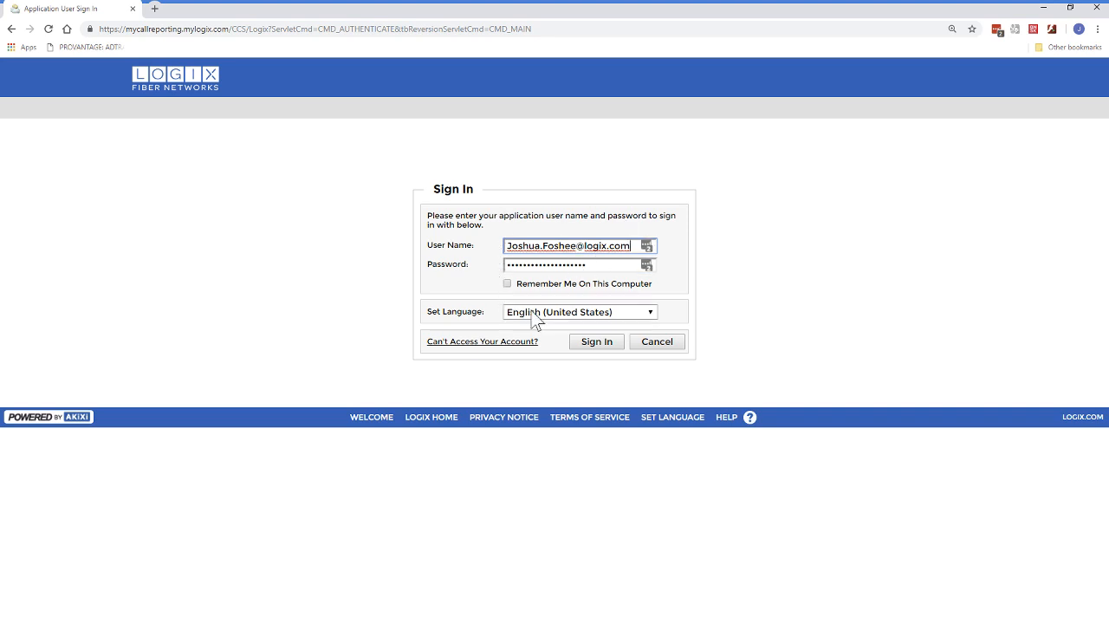
pyautogui.click(596, 342)
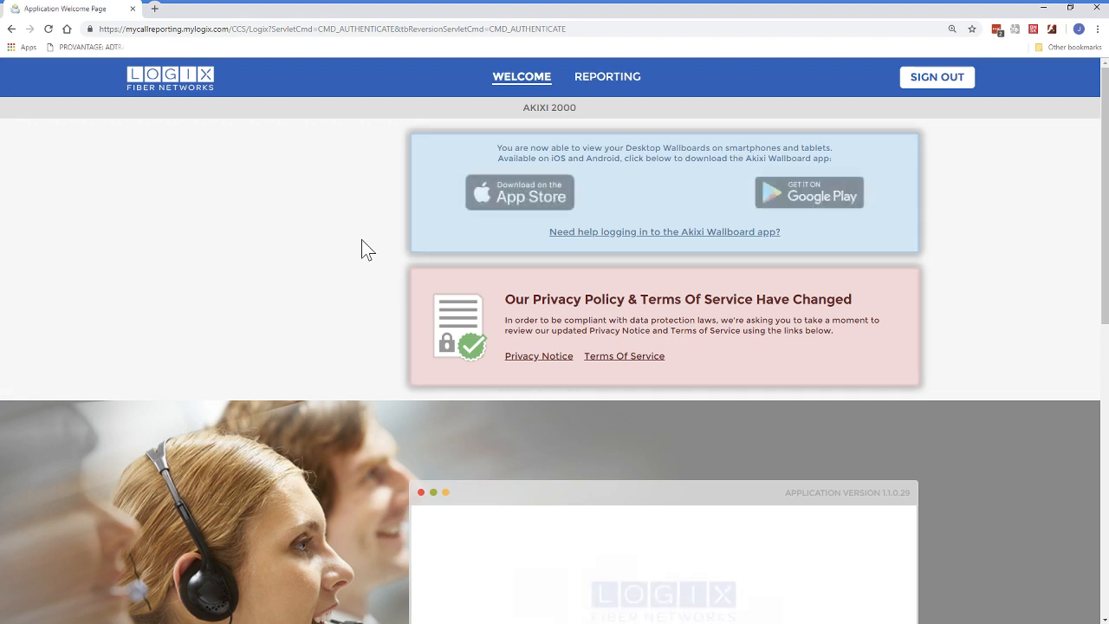
pyautogui.click(615, 78)
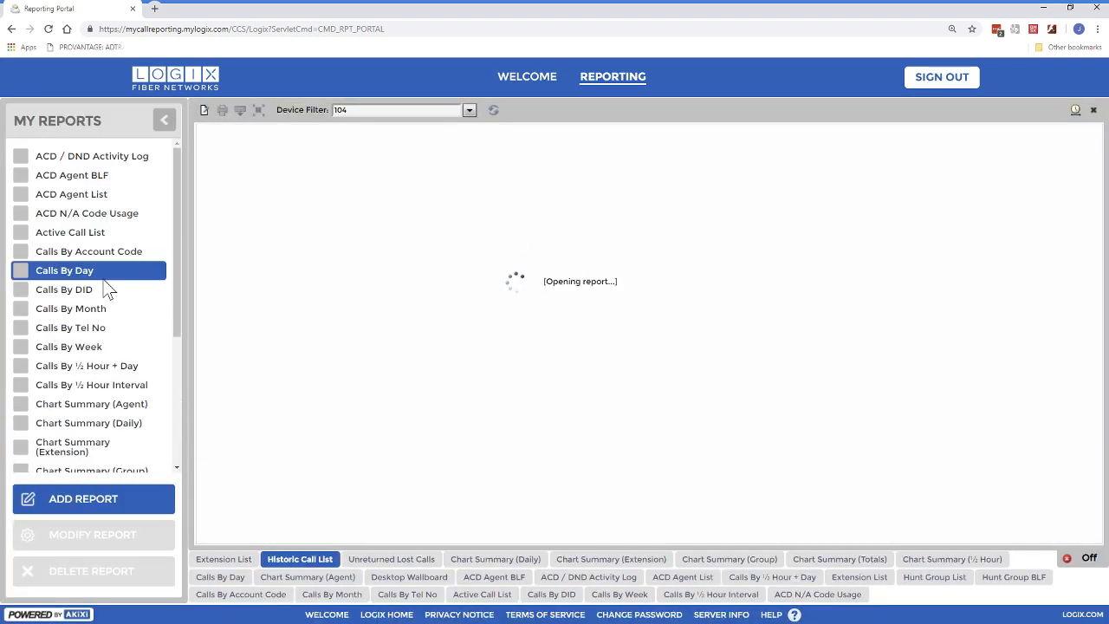
# - Open the Extension List report from My Reports and look through all of its columns
pyautogui.moveTo(174, 199); pyautogui.dragTo(169, 341)
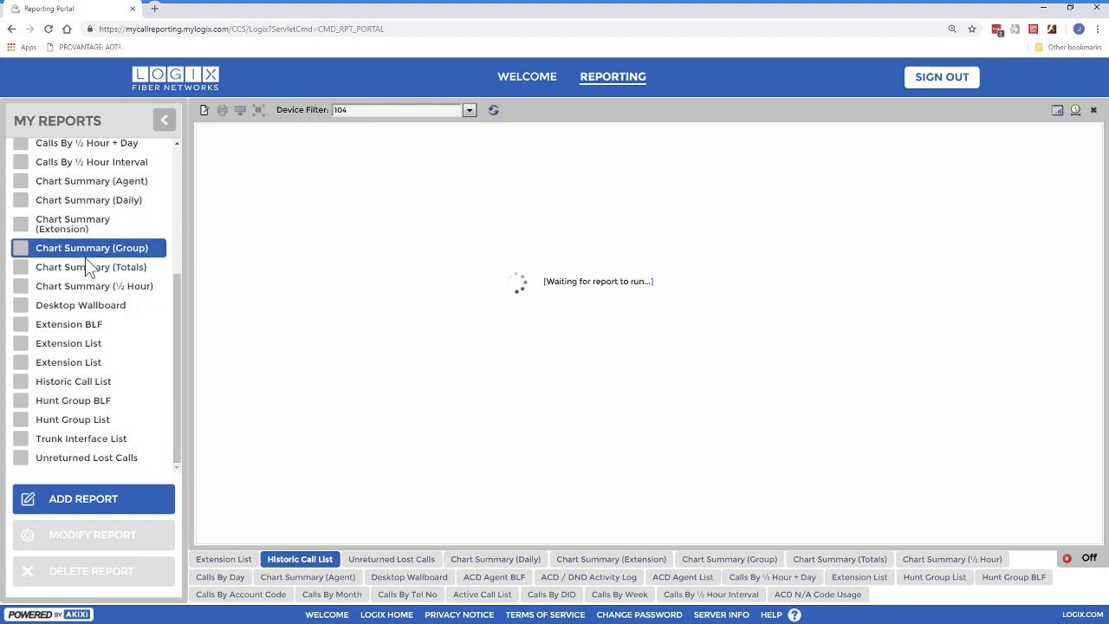
pyautogui.click(78, 349)
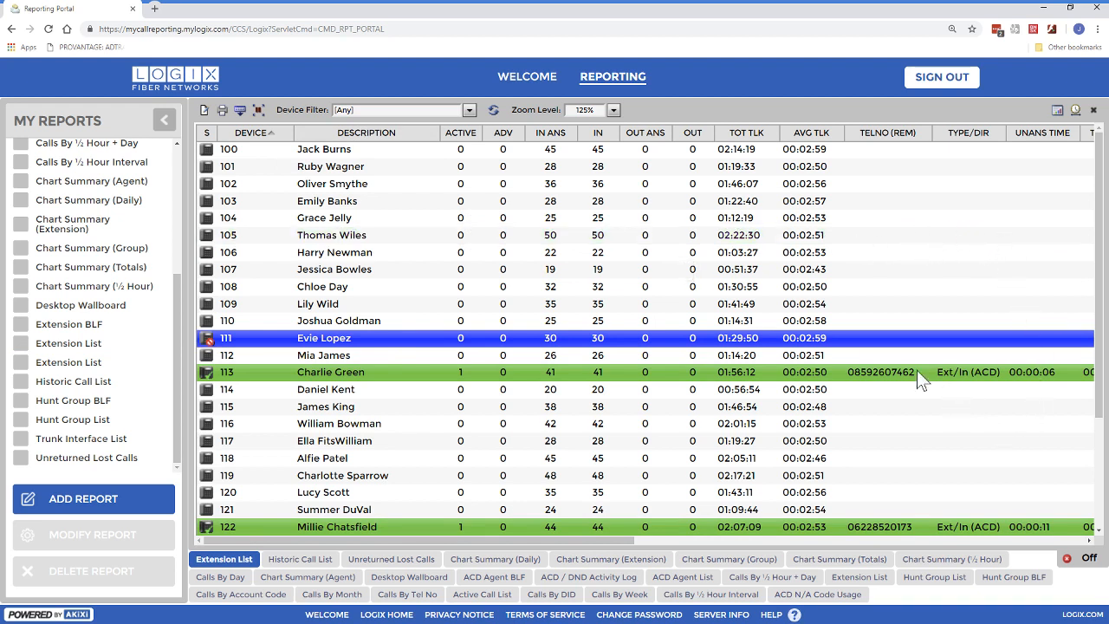
pyautogui.moveTo(624, 541); pyautogui.dragTo(681, 541)
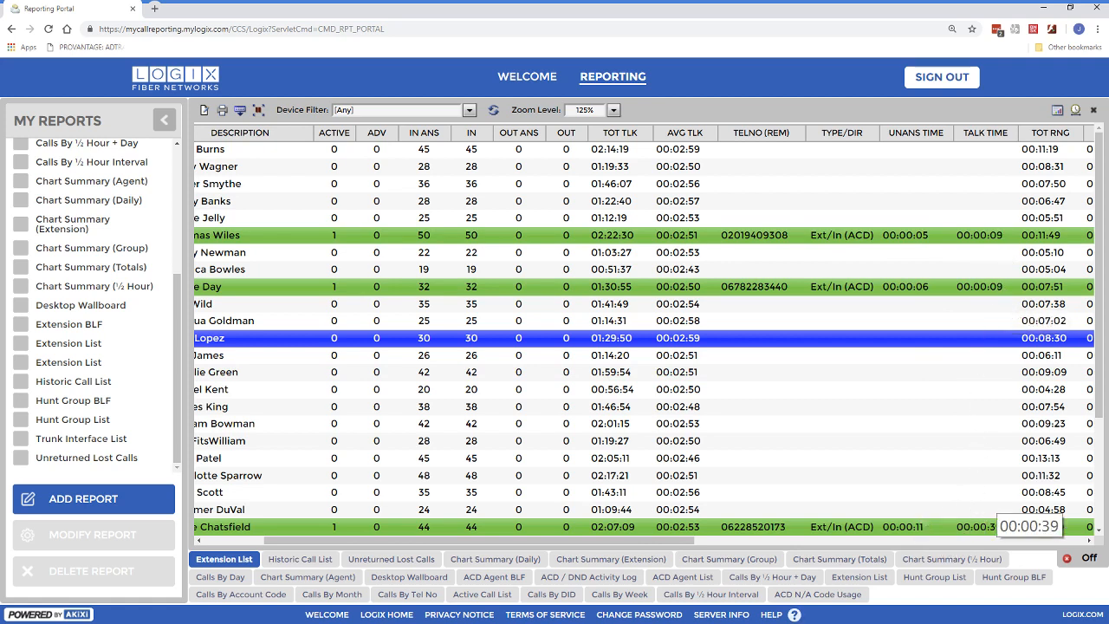
pyautogui.moveTo(649, 539); pyautogui.dragTo(554, 554)
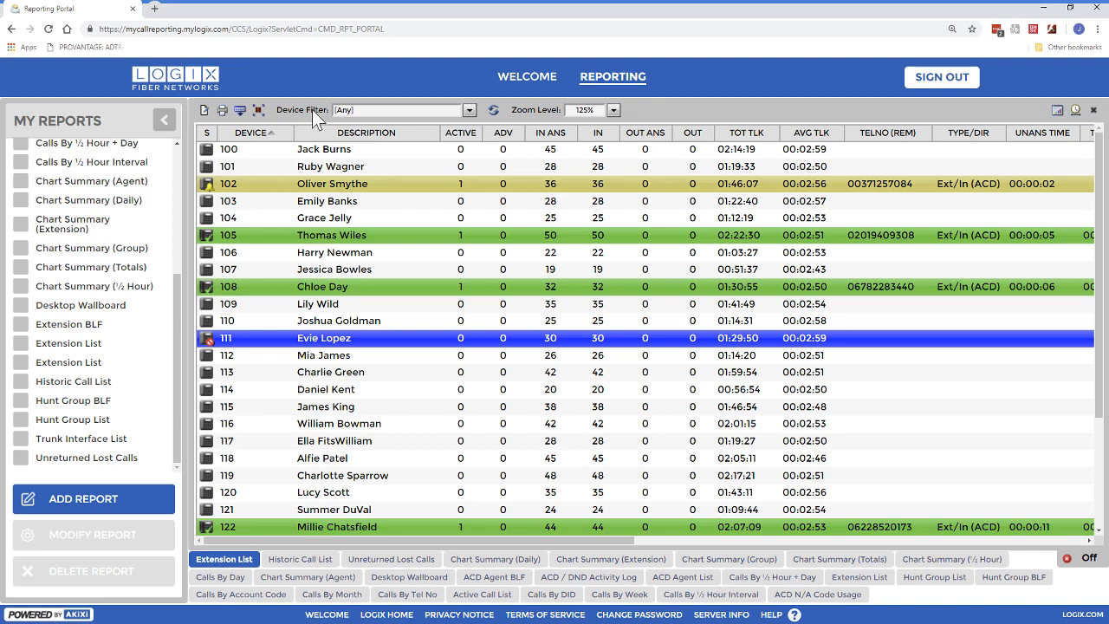
# - Filter the Extension List report to device 100 and re-run it, then check the device selection
pyautogui.click(470, 113)
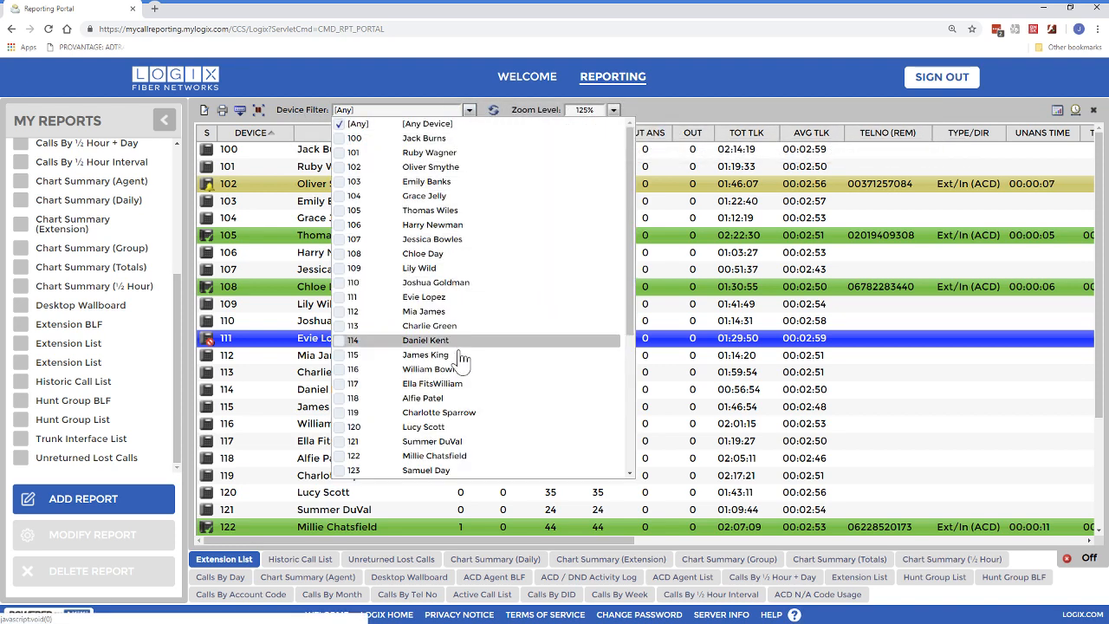
pyautogui.click(343, 141)
pyautogui.click(493, 110)
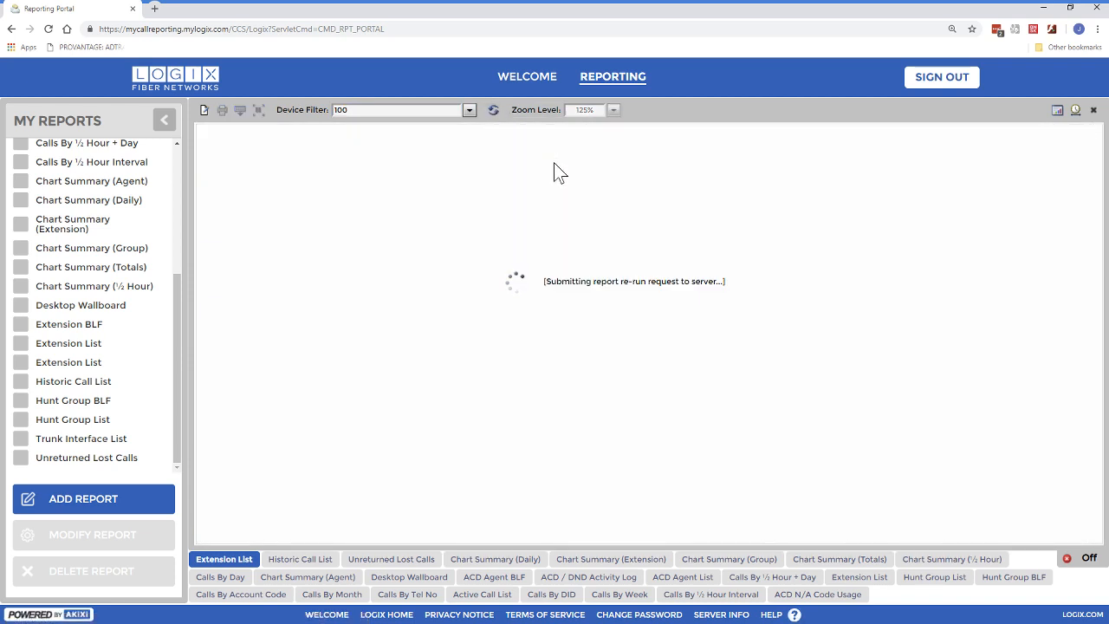
pyautogui.click(469, 110)
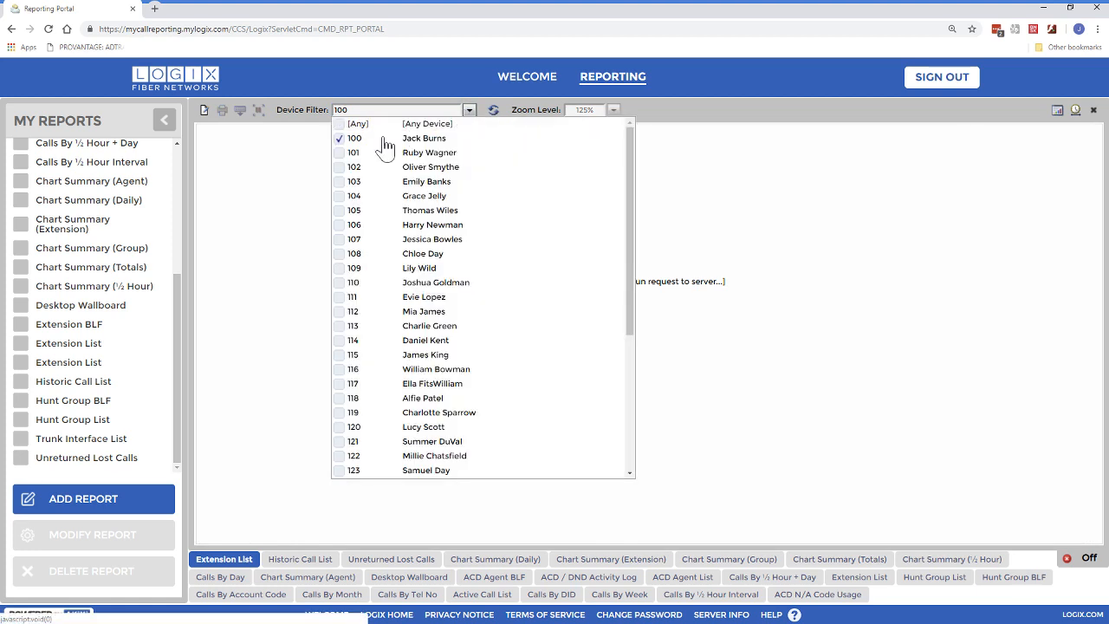
pyautogui.click(436, 83)
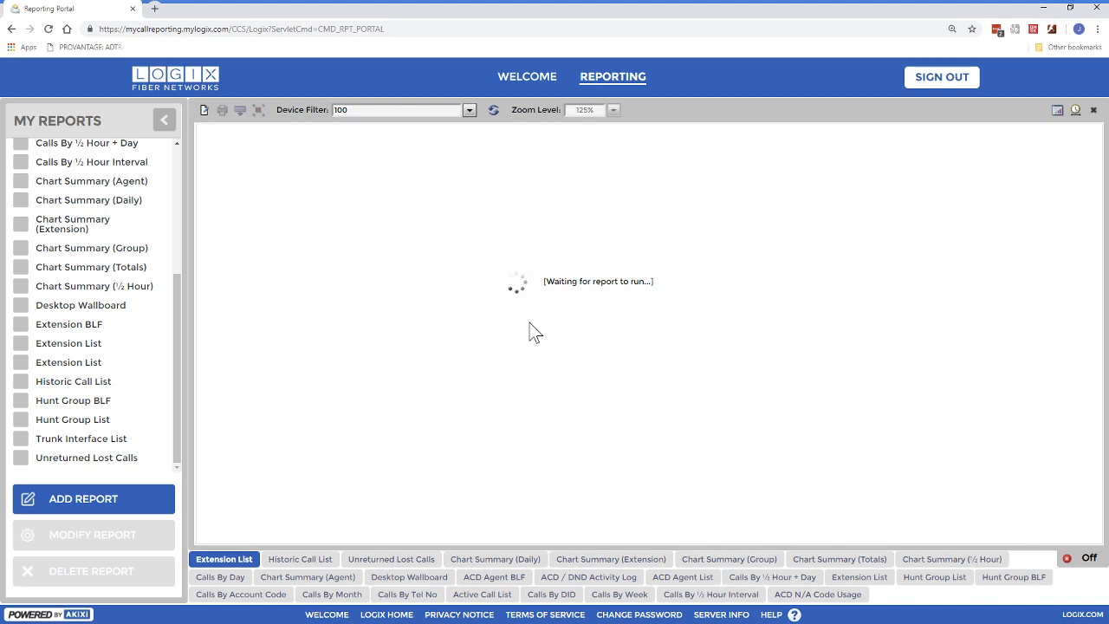
# - Open the Extension List report's change settings and review its general, filter and call movement or duration options
pyautogui.click(204, 113)
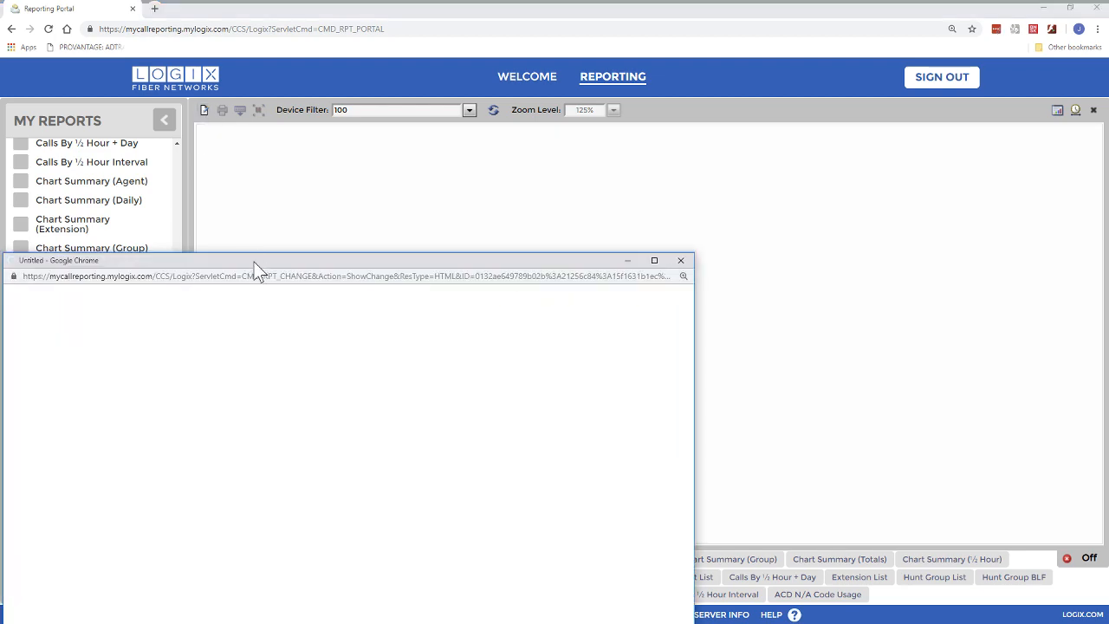
pyautogui.moveTo(254, 262); pyautogui.dragTo(621, 184)
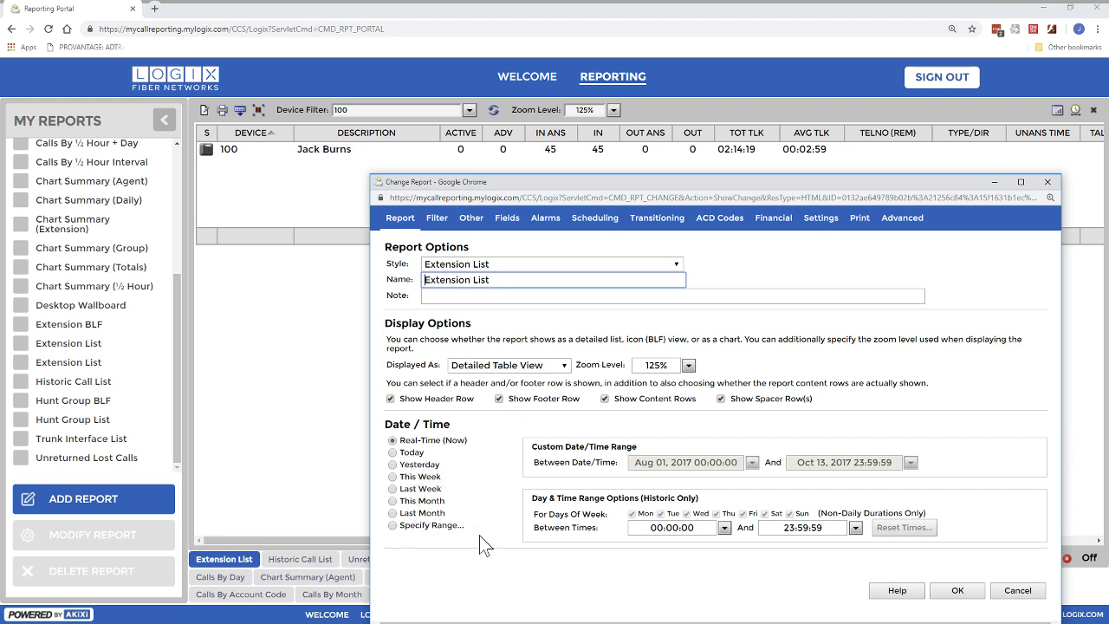
pyautogui.moveTo(561, 186); pyautogui.dragTo(480, 145)
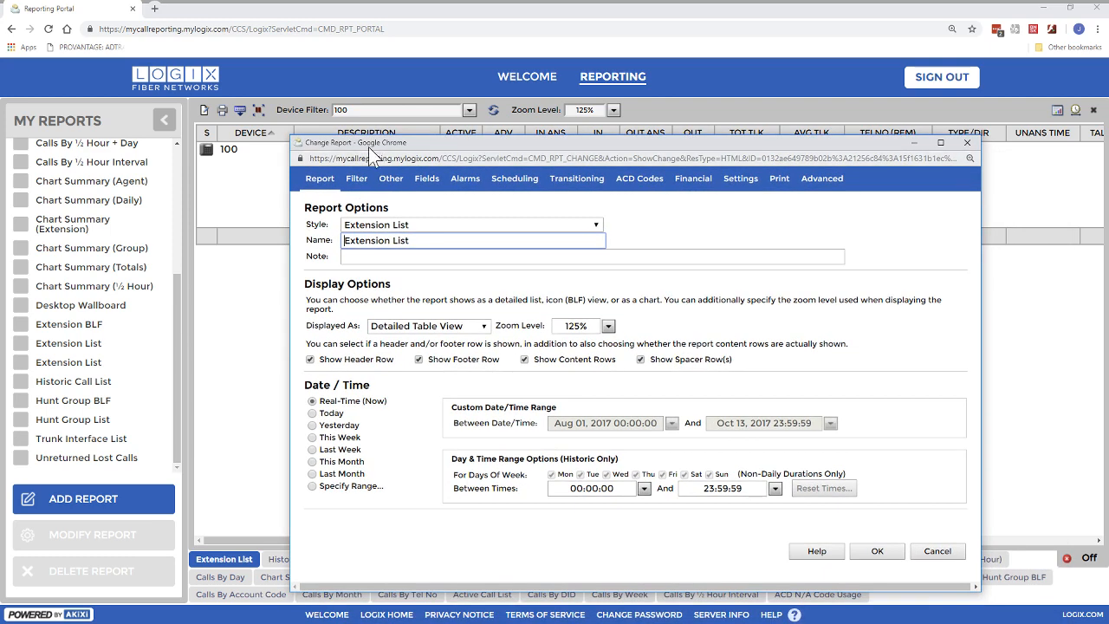
pyautogui.click(357, 180)
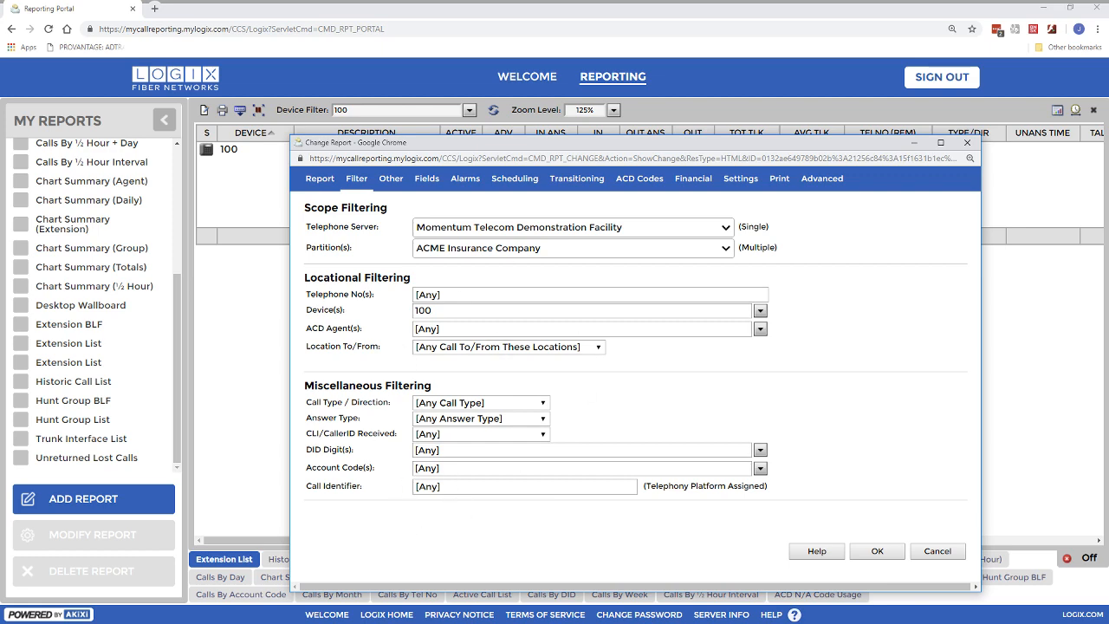
pyautogui.click(390, 180)
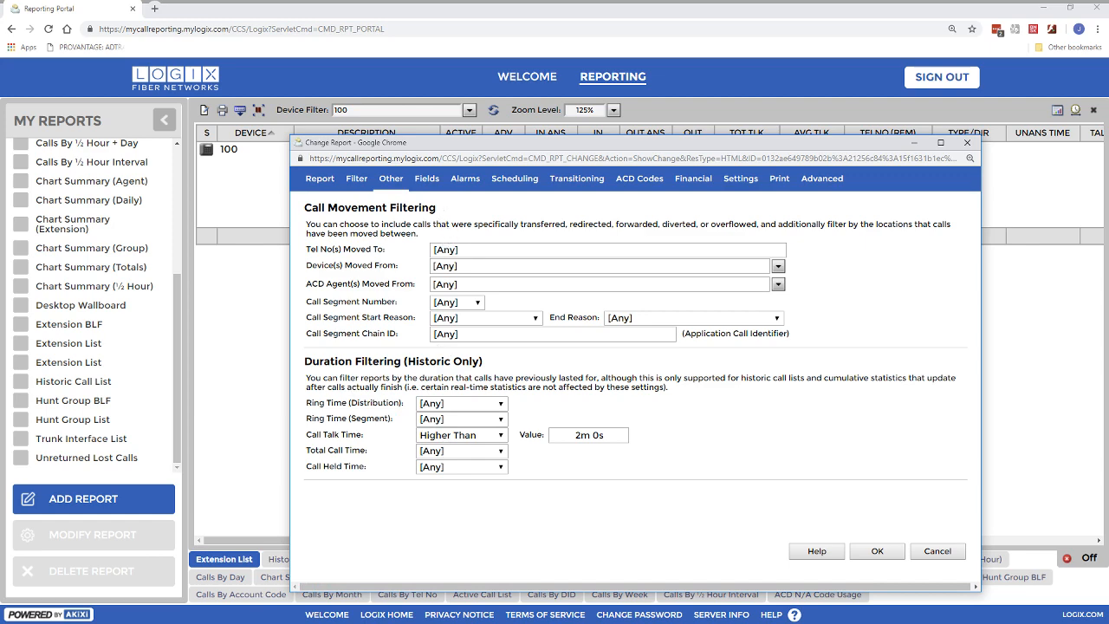
# - Examine the report's fields and the categories of statistics available to add, as well as its alarm thresholds
pyautogui.click(426, 179)
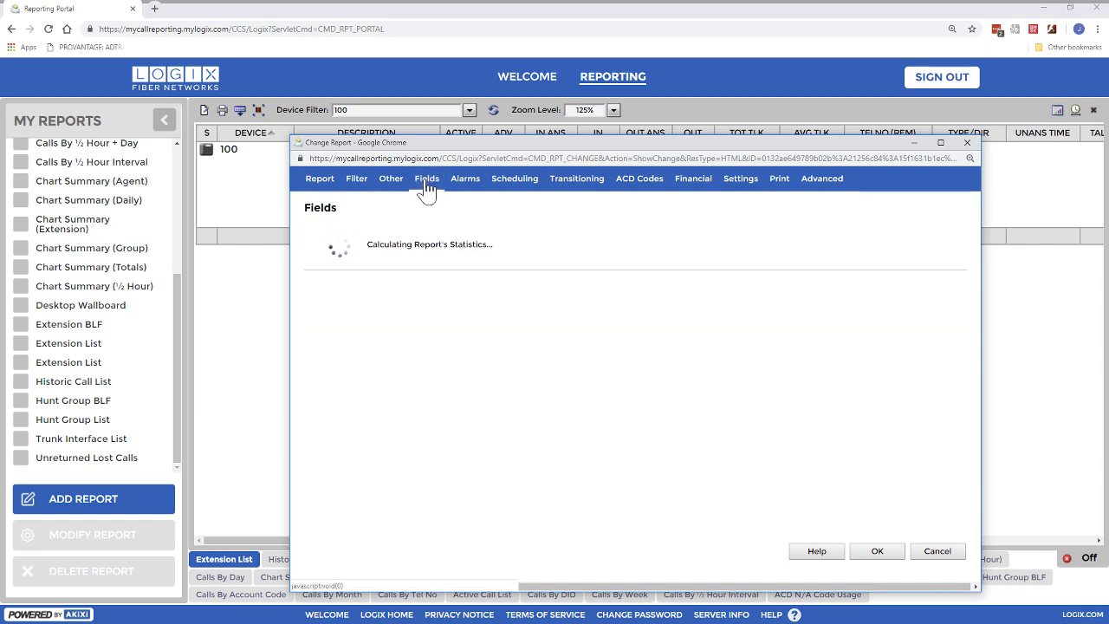
pyautogui.moveTo(422, 146); pyautogui.dragTo(345, 182)
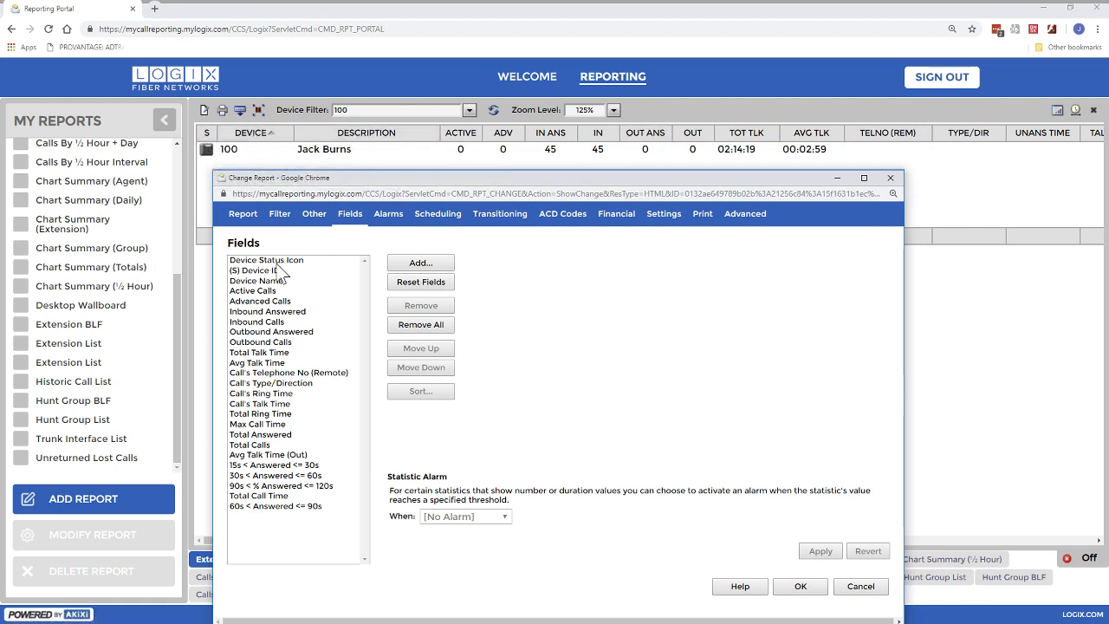
pyautogui.click(420, 265)
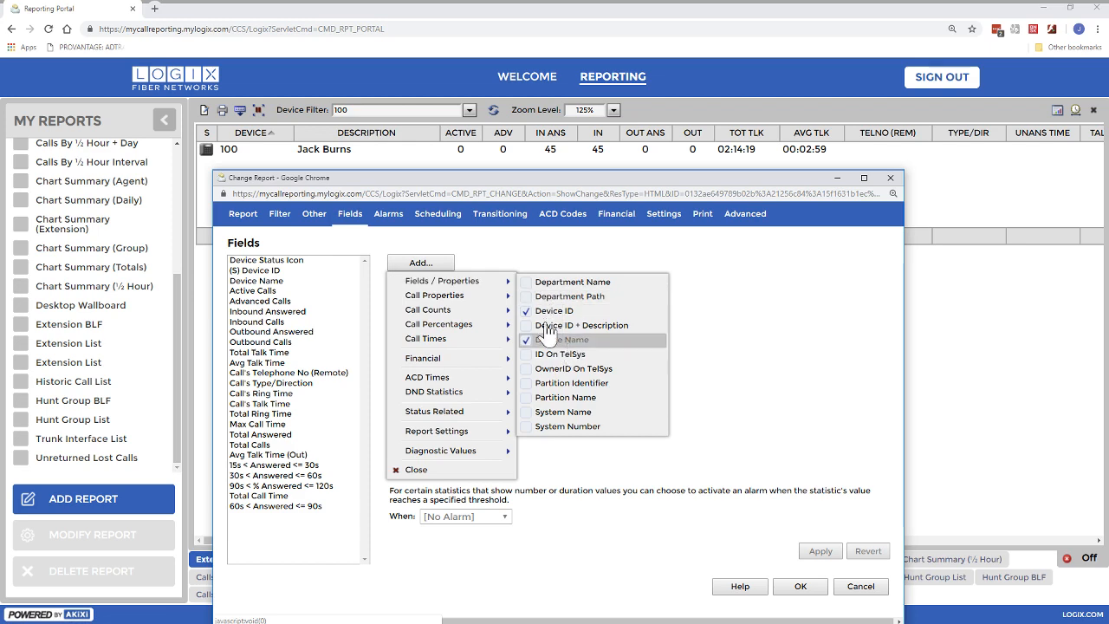
pyautogui.moveTo(465, 295)
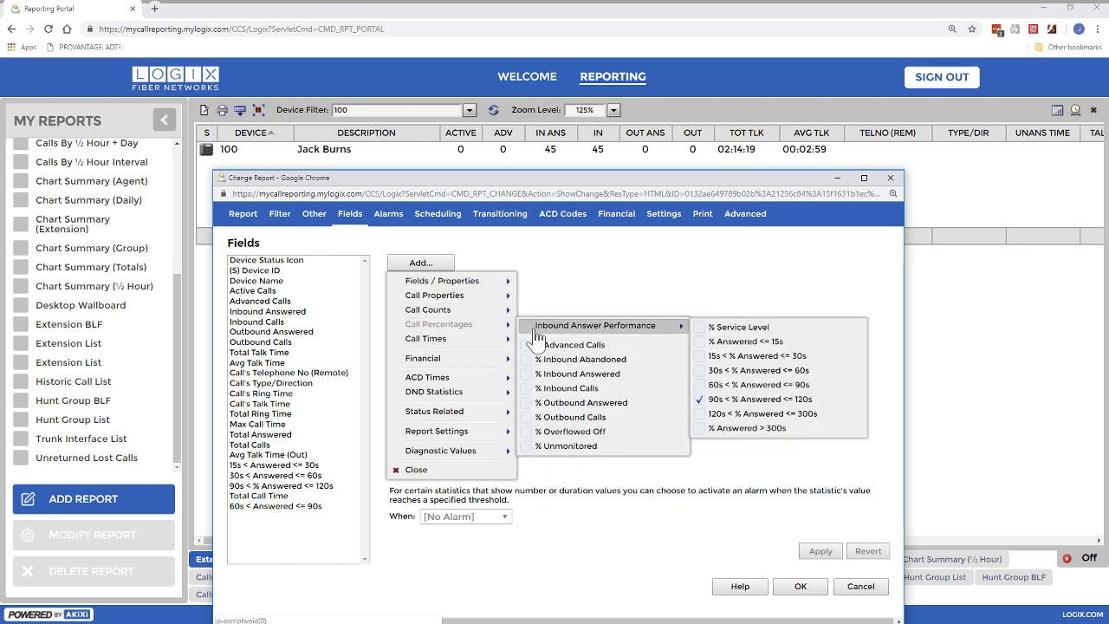
pyautogui.moveTo(460, 347)
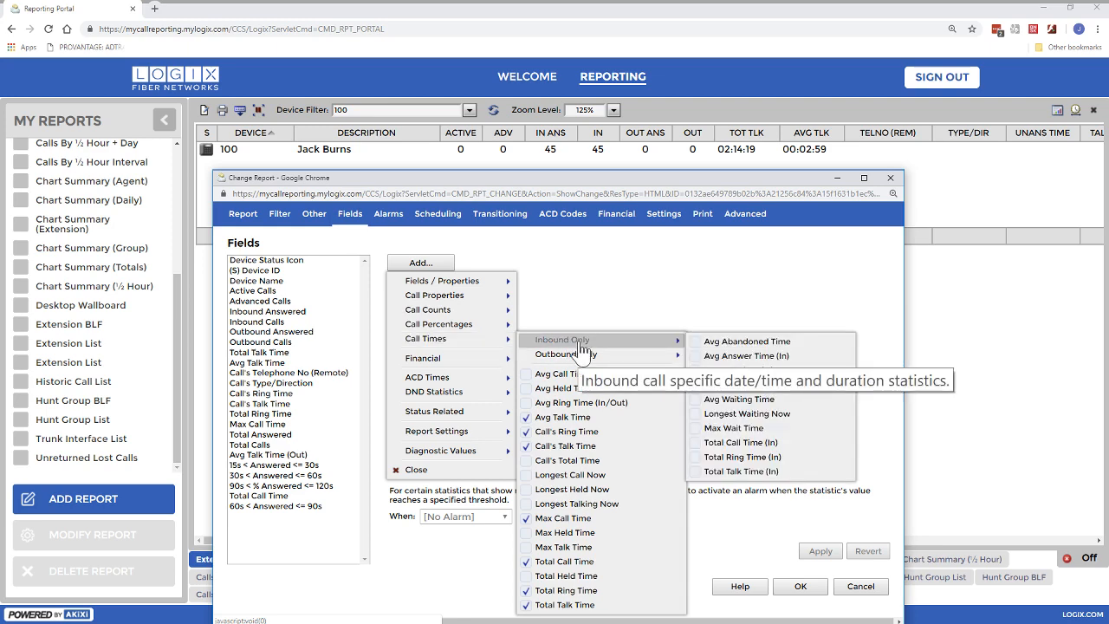
pyautogui.moveTo(586, 357)
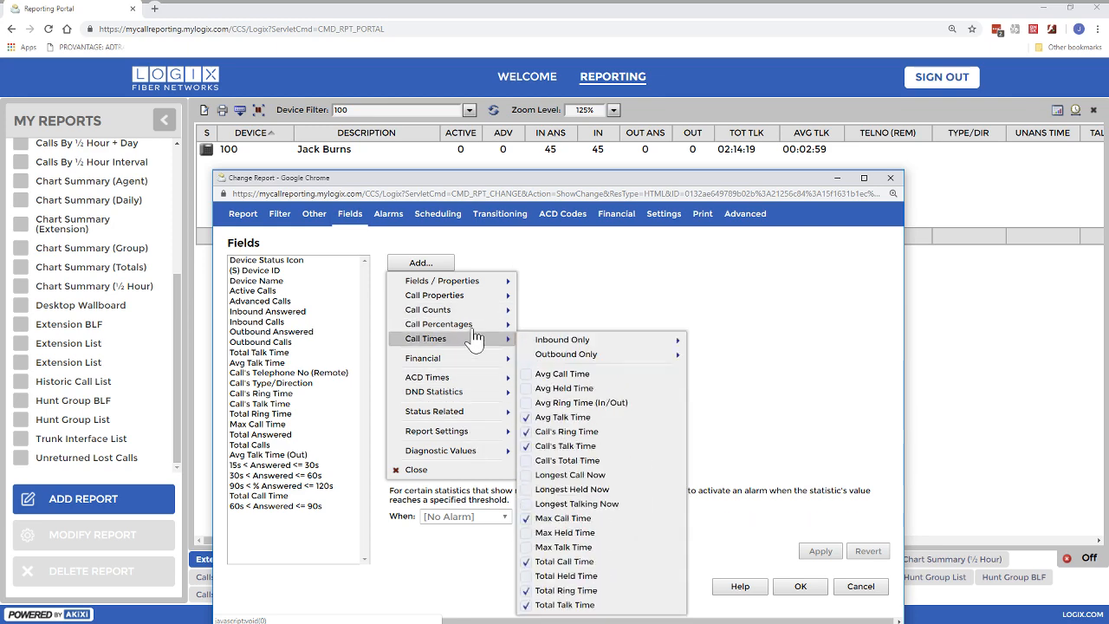
pyautogui.moveTo(482, 459)
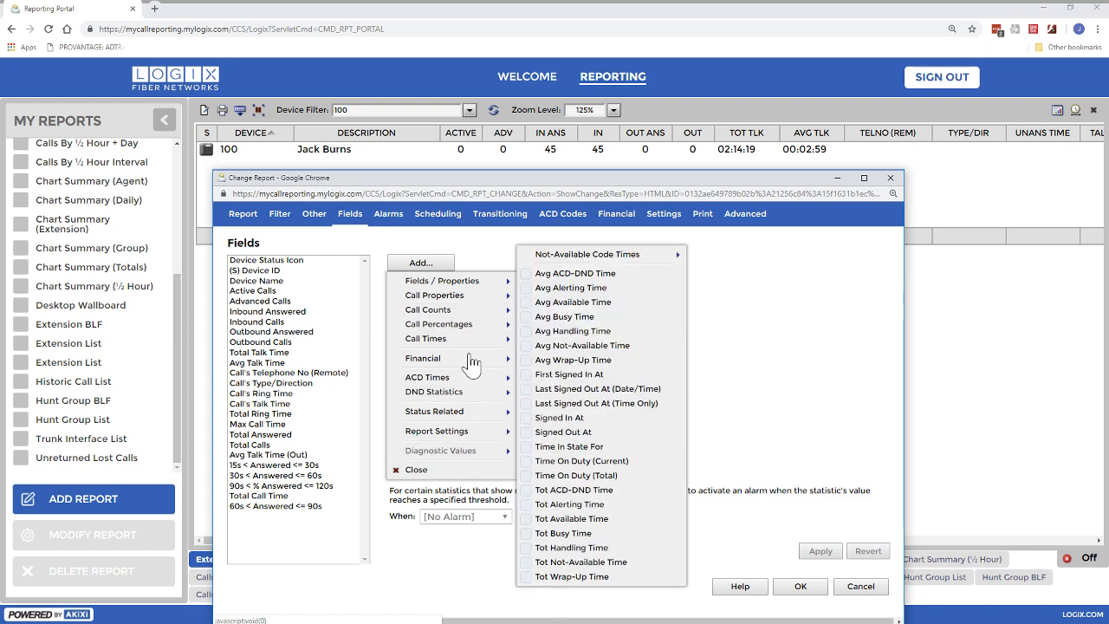
pyautogui.click(389, 214)
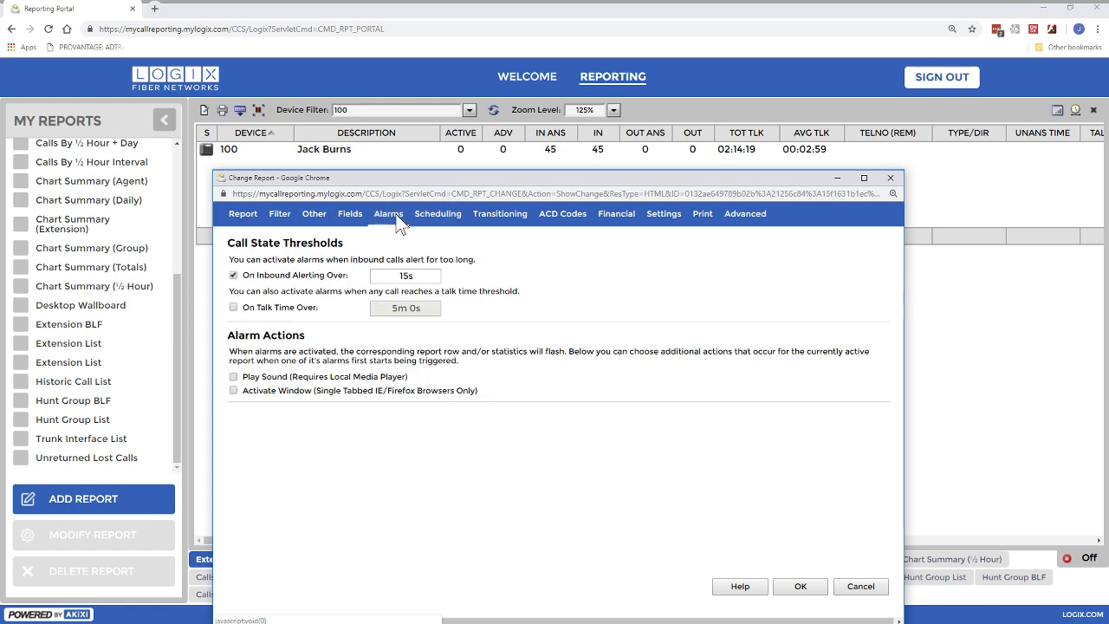
# - Set the report's schedule to Hourly and view the available target report formats
pyautogui.click(438, 214)
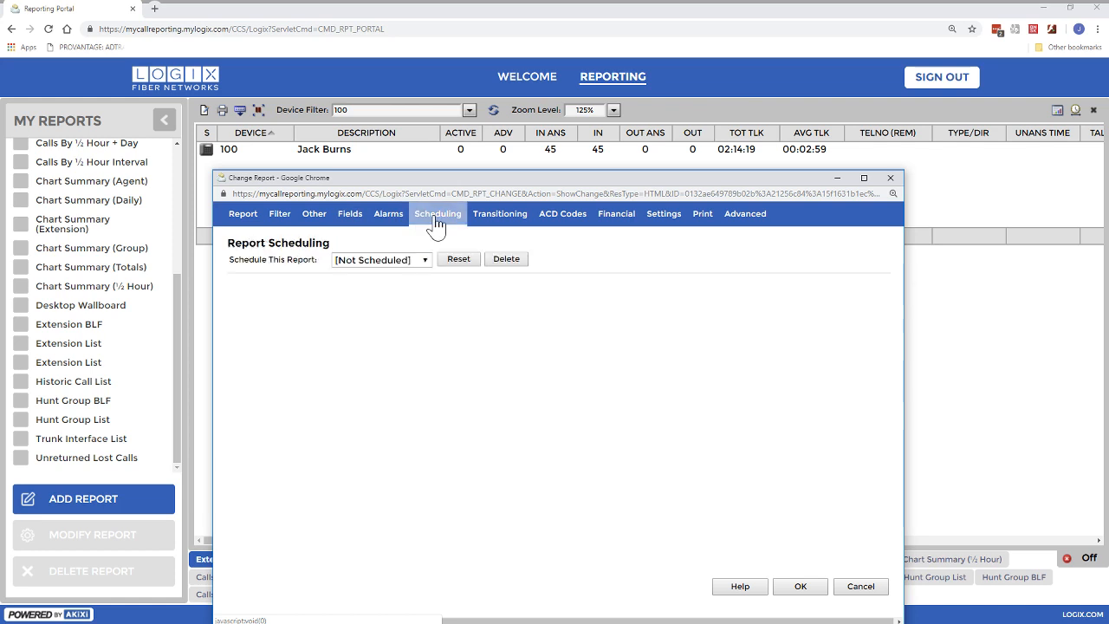
pyautogui.click(416, 260)
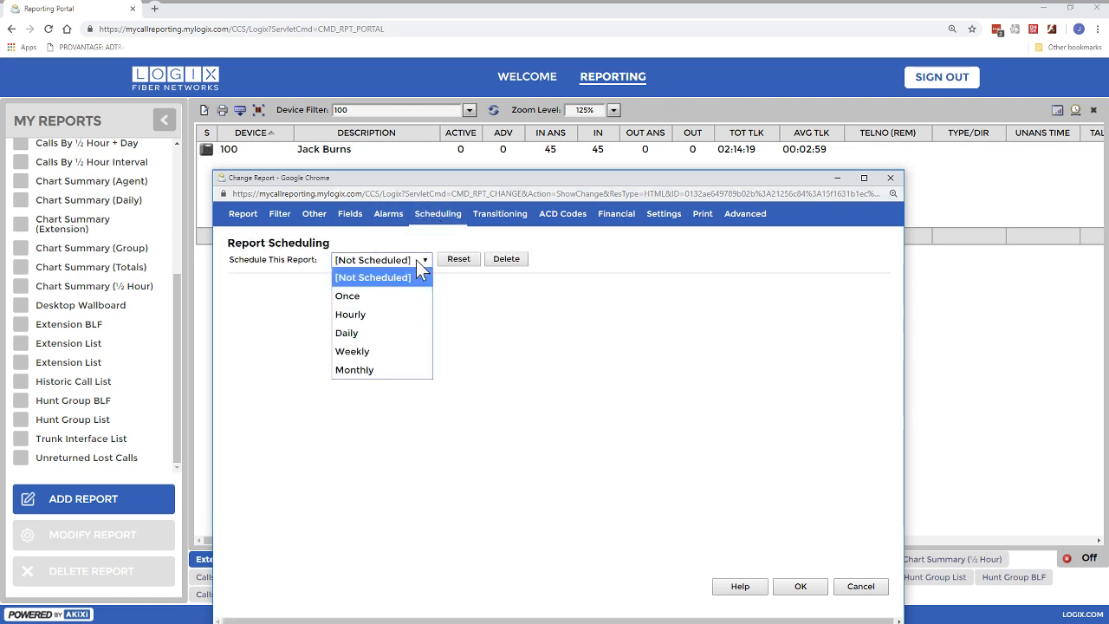
pyautogui.click(390, 315)
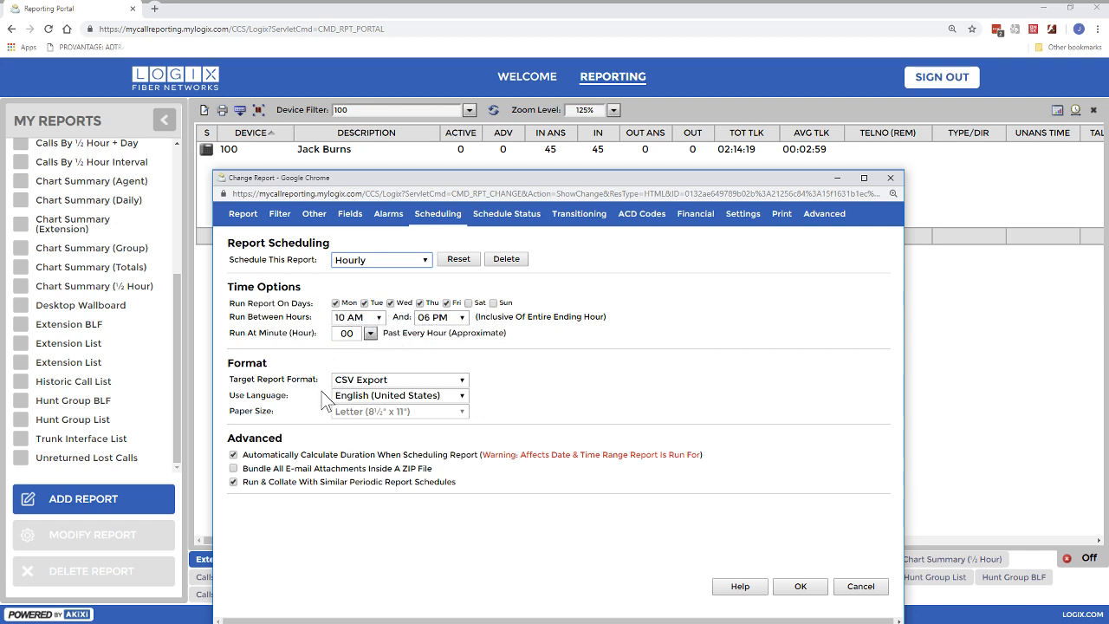
pyautogui.click(363, 381)
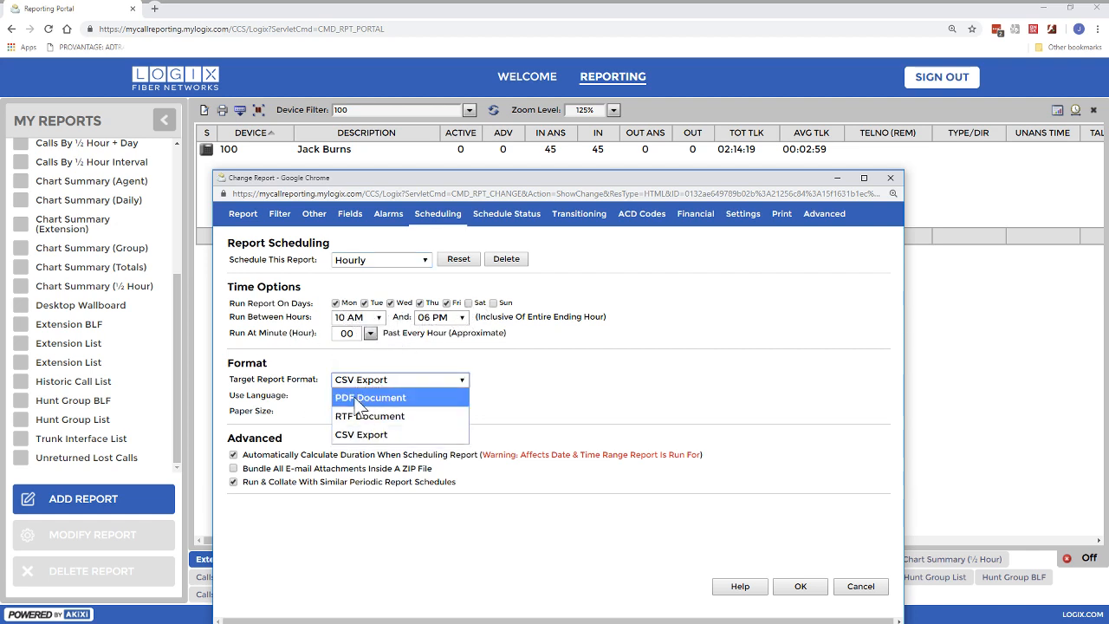
pyautogui.click(510, 395)
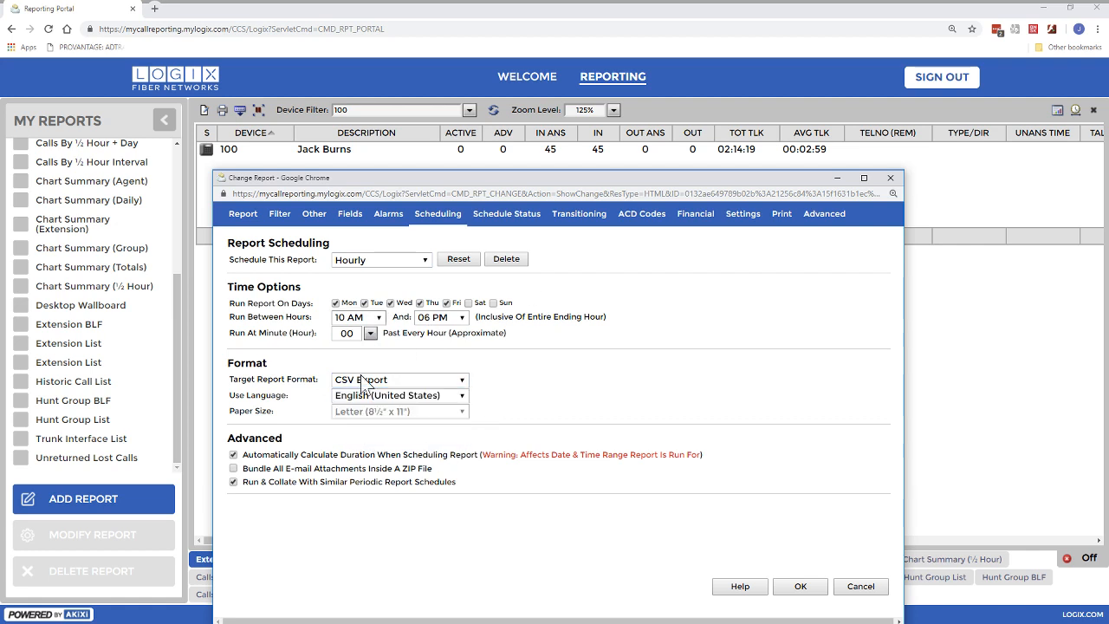
# - Review the report's schedule status, transitioning, ACD code, financial, service level and print output settings
pyautogui.click(510, 218)
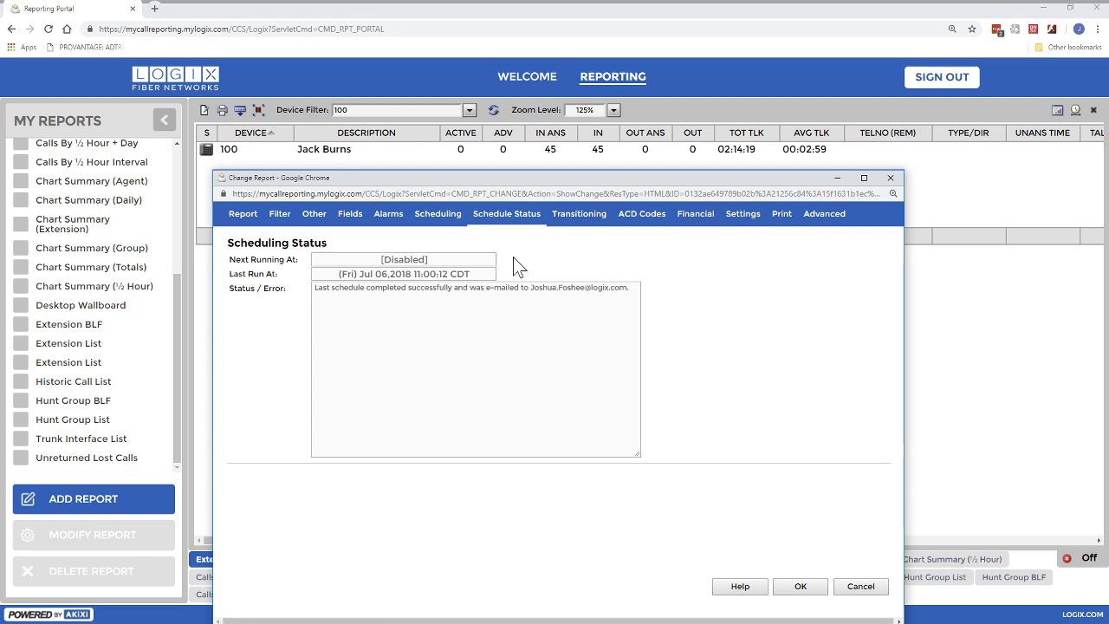
pyautogui.click(575, 216)
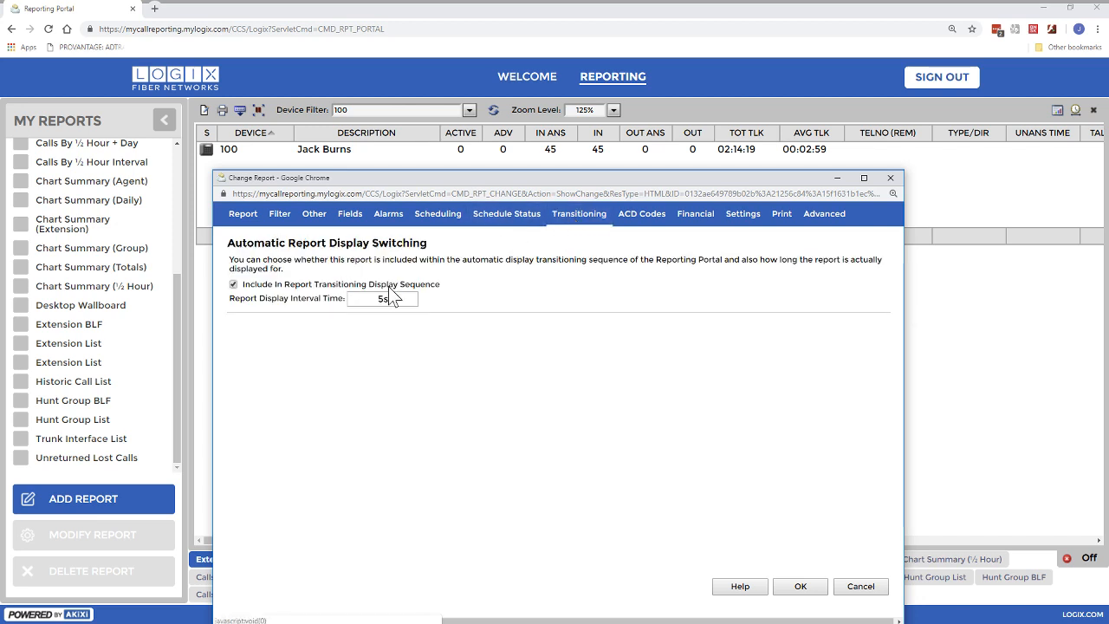
pyautogui.click(648, 217)
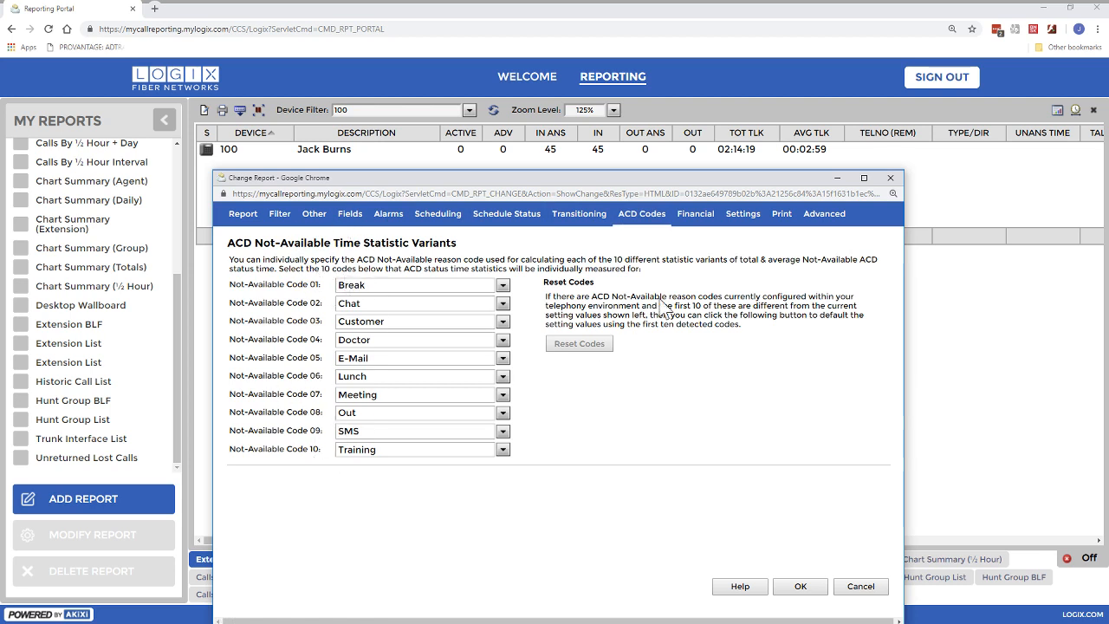
pyautogui.click(695, 213)
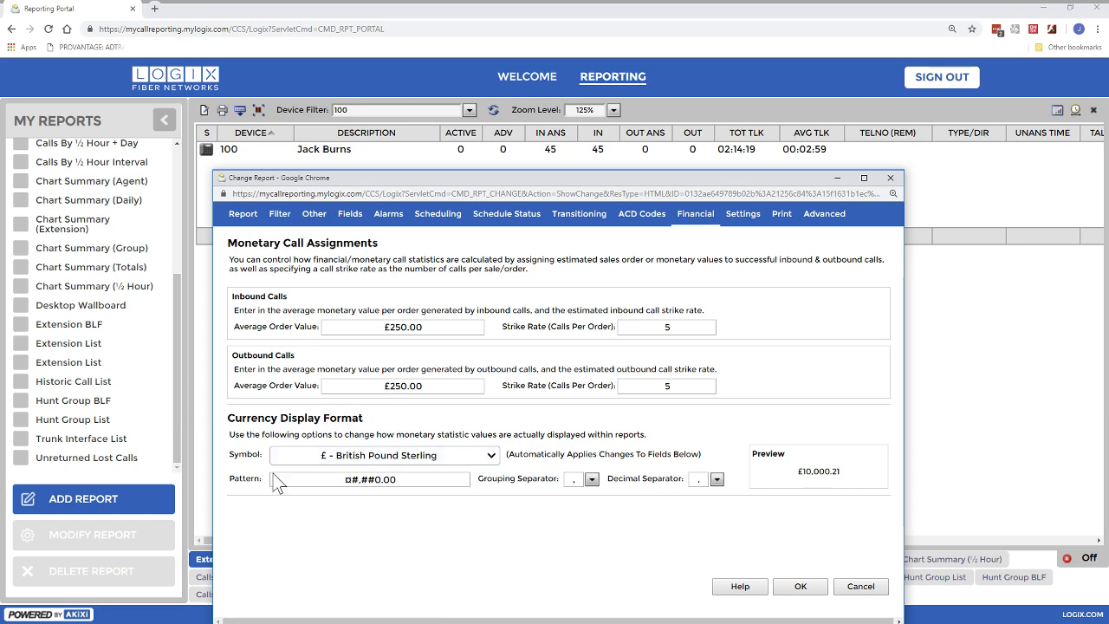
pyautogui.click(742, 214)
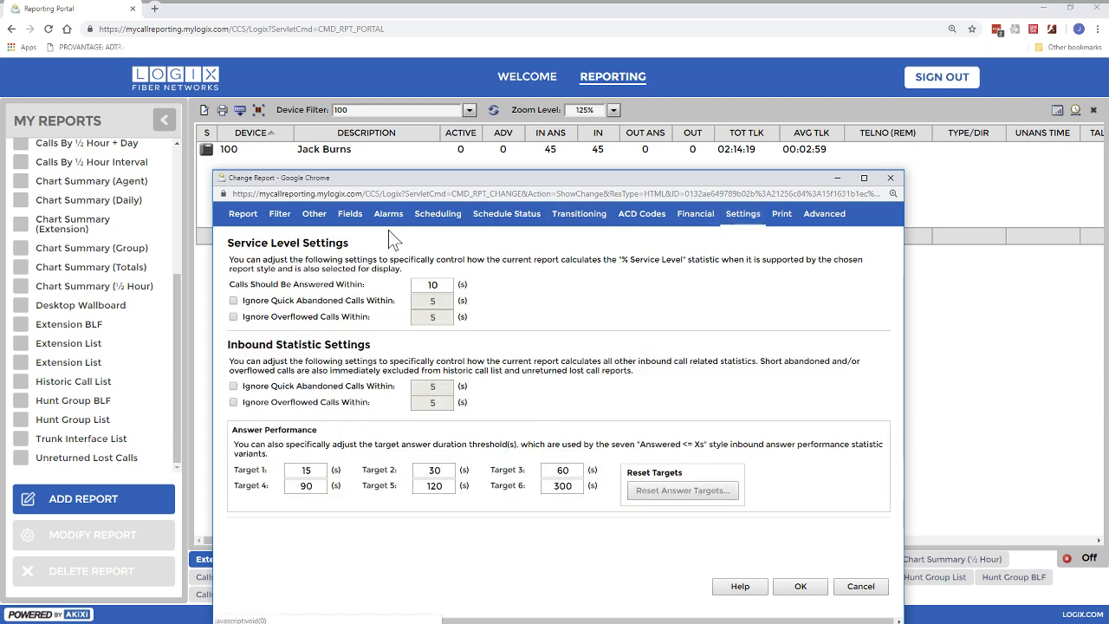
pyautogui.click(781, 214)
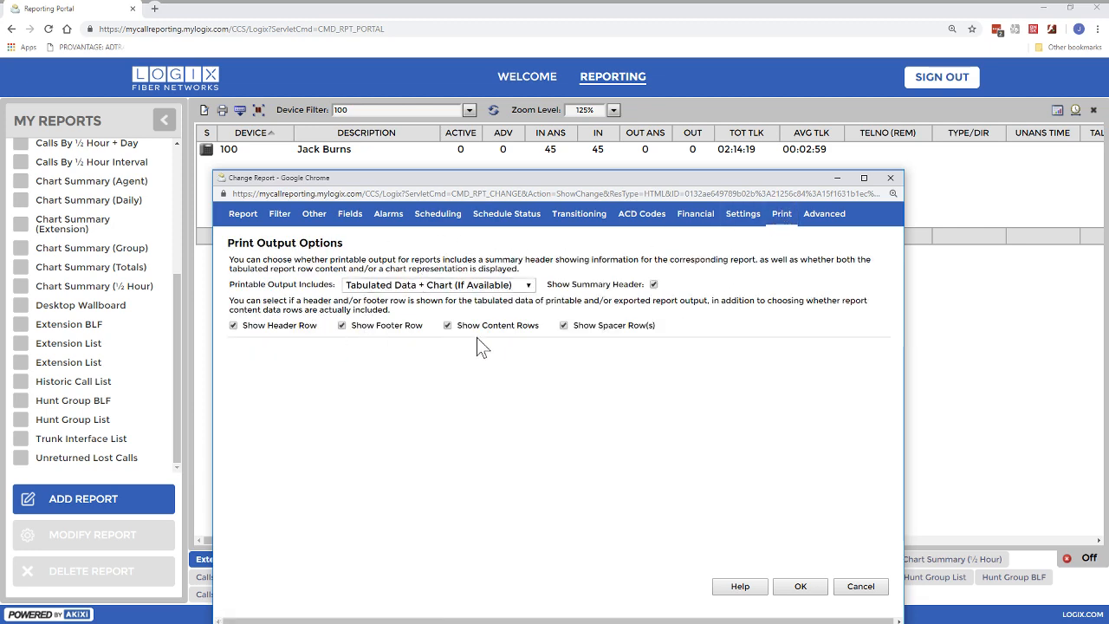
# - Review the Extension List report's advanced settings and close its change settings without saving
pyautogui.click(823, 216)
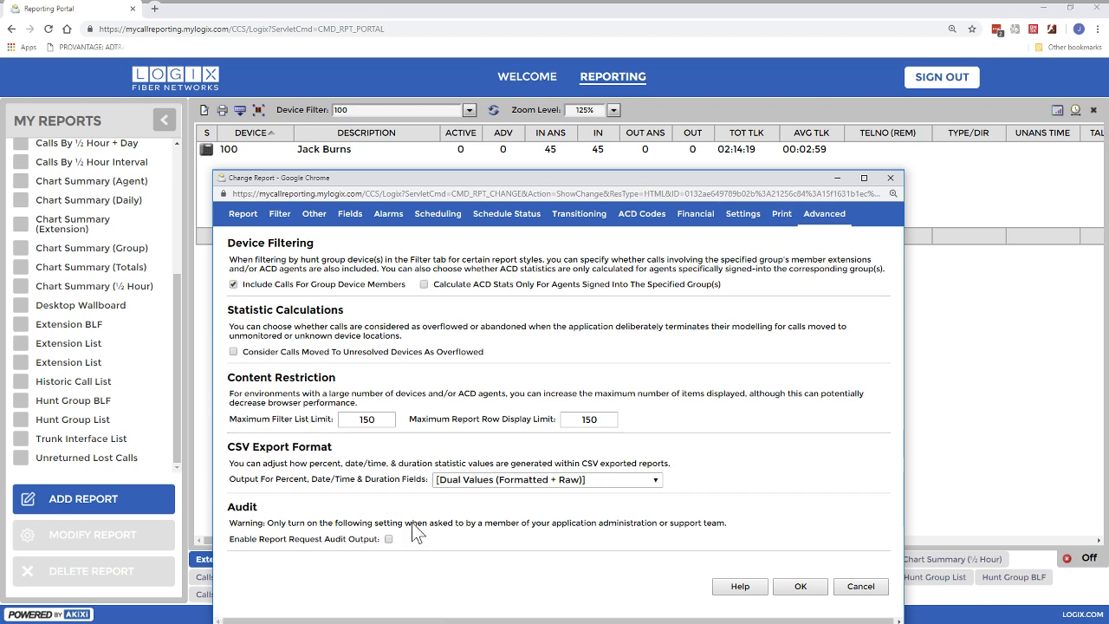
pyautogui.click(860, 587)
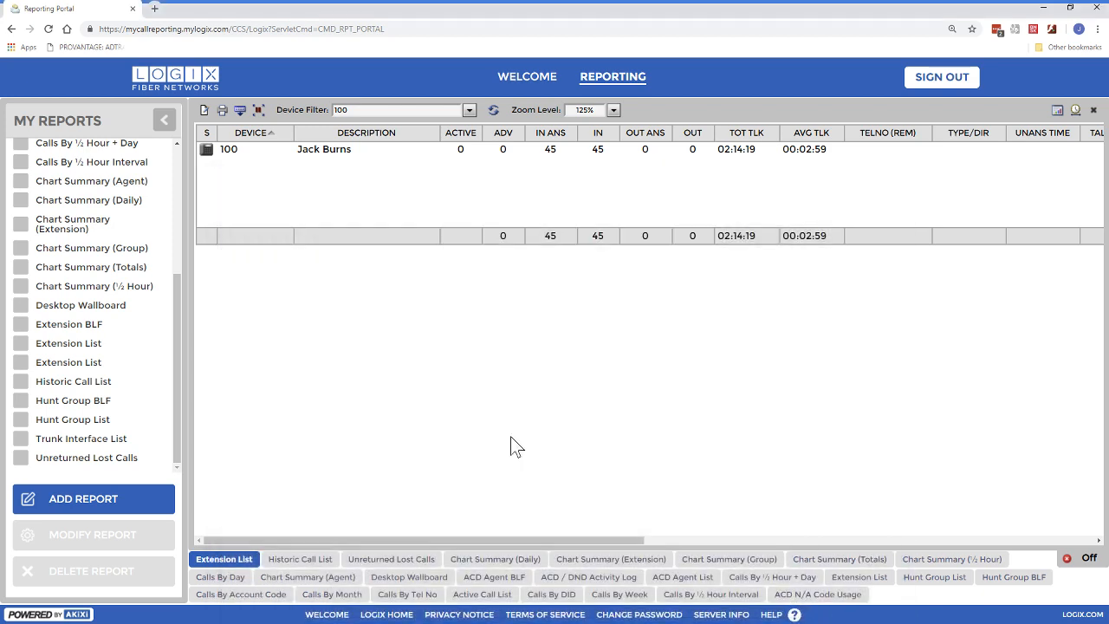
# - Open a new report's setup, view the available report styles, and cancel without adding a report
pyautogui.moveTo(177, 332)
pyautogui.mouseDown()
pyautogui.moveTo(181, 201)
pyautogui.moveTo(178, 279)
pyautogui.moveTo(160, 323)
pyautogui.mouseUp()
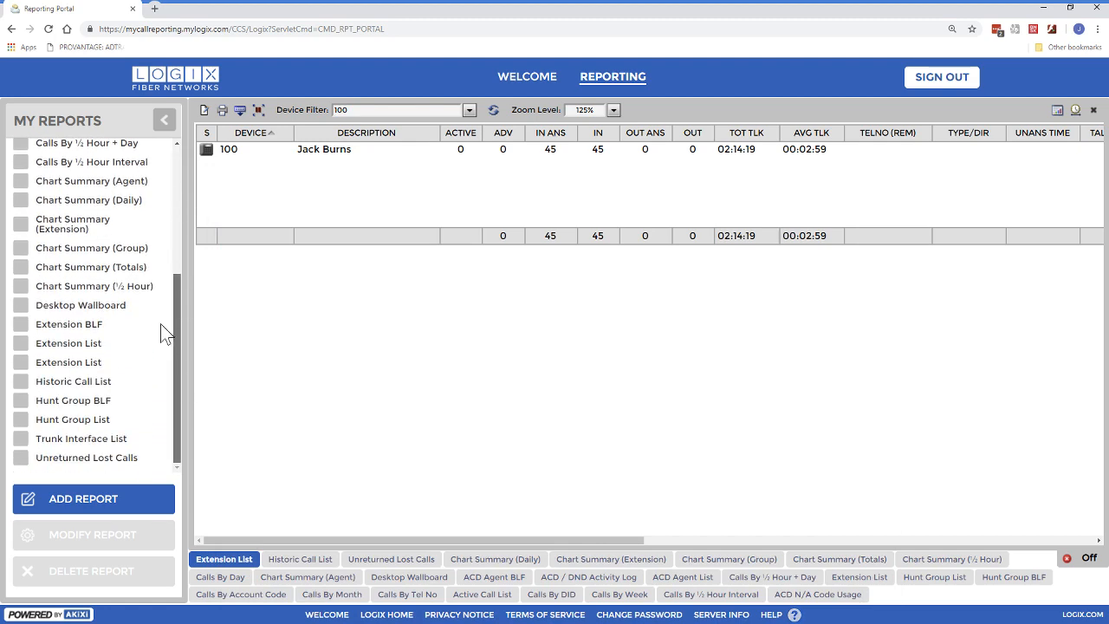
pyautogui.click(102, 509)
pyautogui.moveTo(272, 260); pyautogui.dragTo(445, 95)
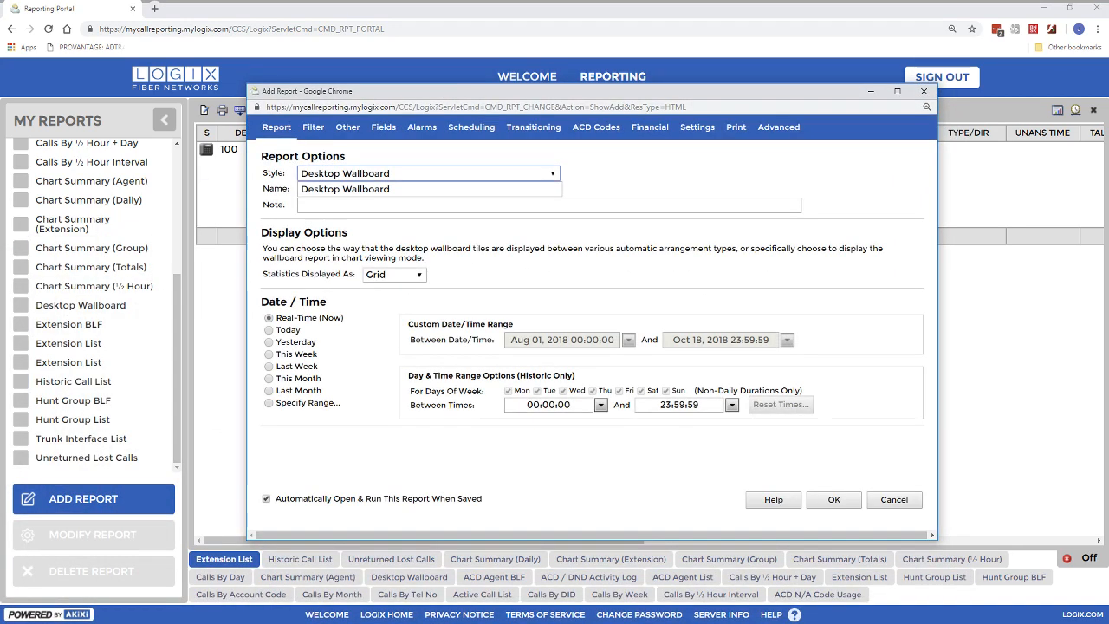
pyautogui.click(558, 174)
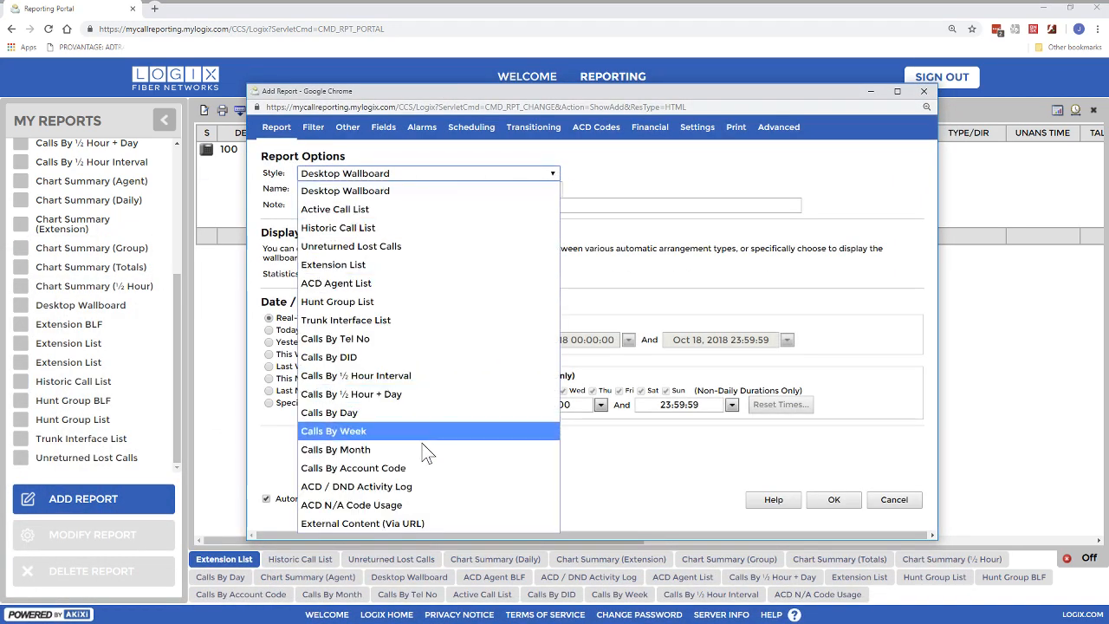
pyautogui.click(646, 229)
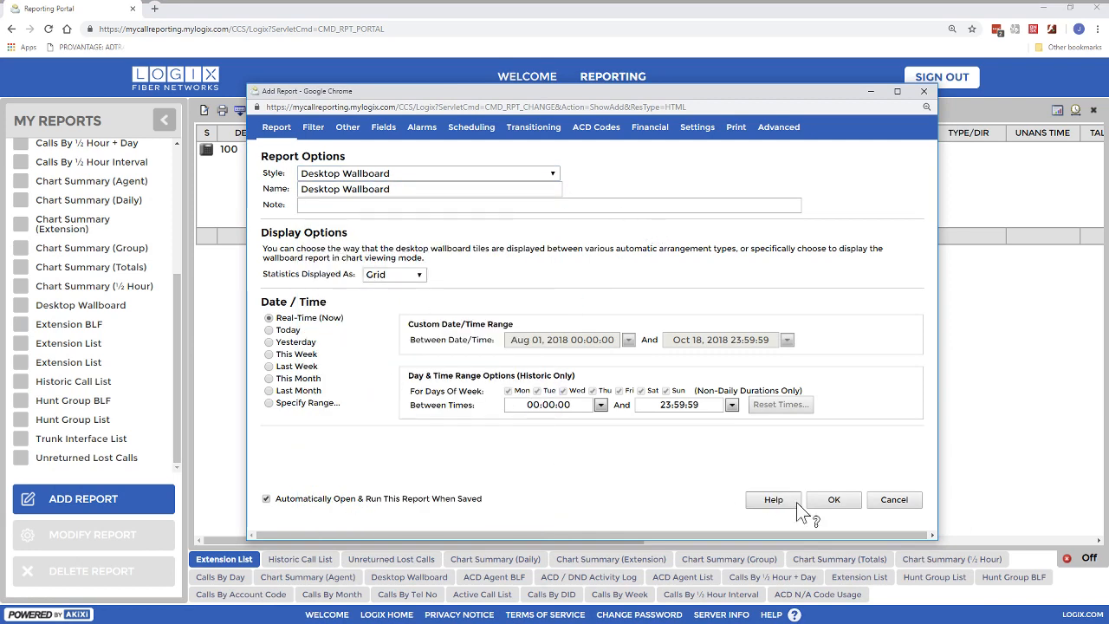
pyautogui.click(894, 501)
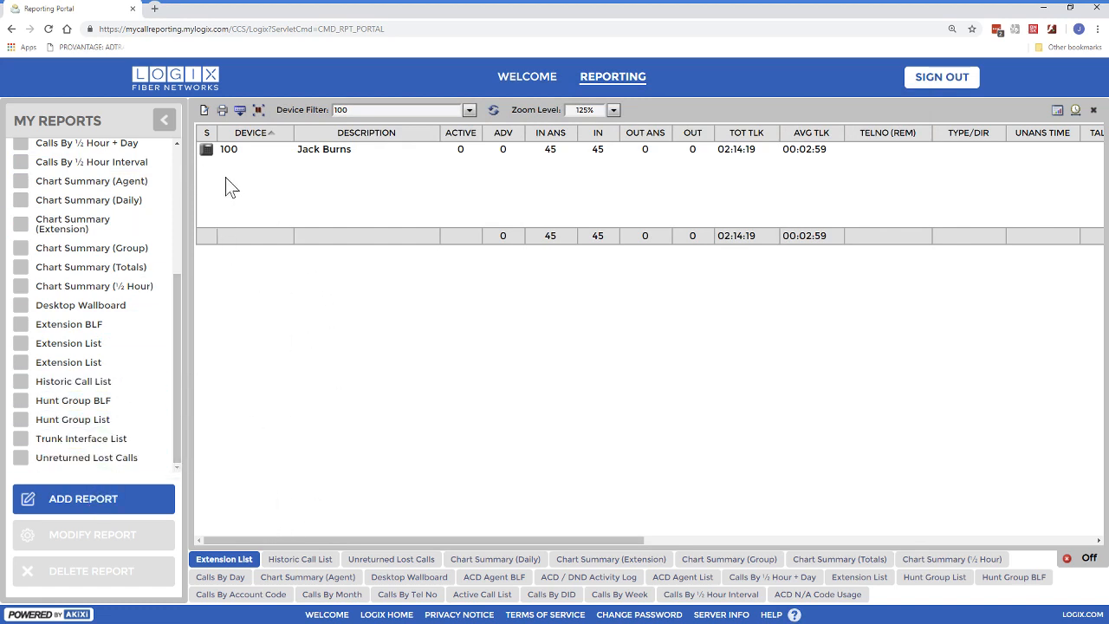
# - View the Historic Call List report, followed by the Unreturned Lost Calls report
pyautogui.click(281, 561)
pyautogui.click(247, 560)
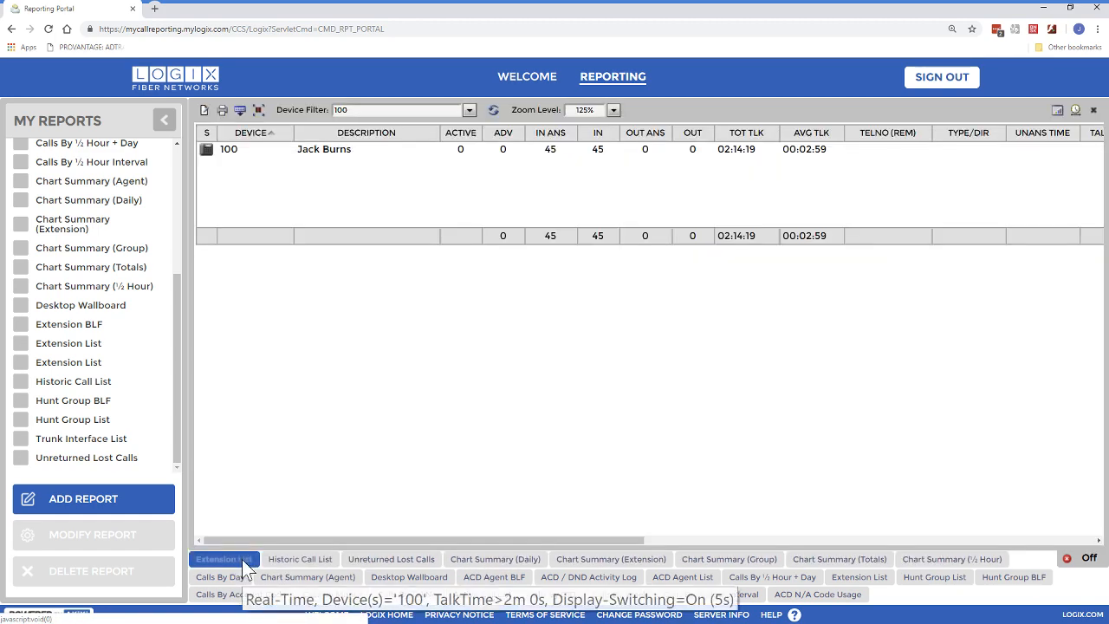
pyautogui.click(298, 560)
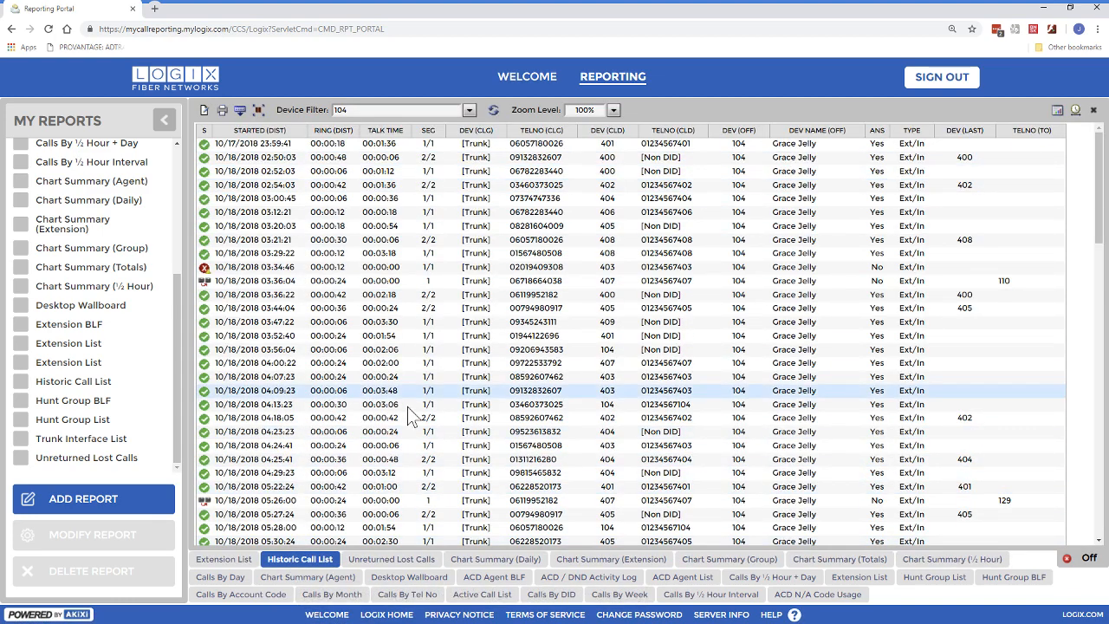
pyautogui.click(403, 562)
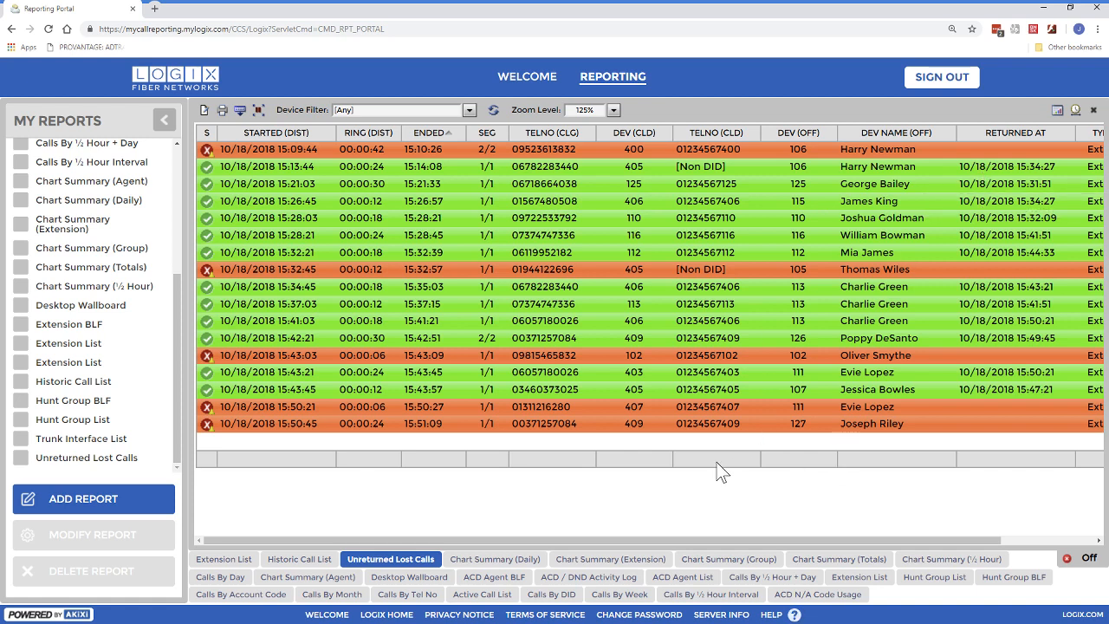
# - Open the help documentation for the Unreturned Lost Calls report and examine its row color meanings and field descriptions
pyautogui.click(784, 615)
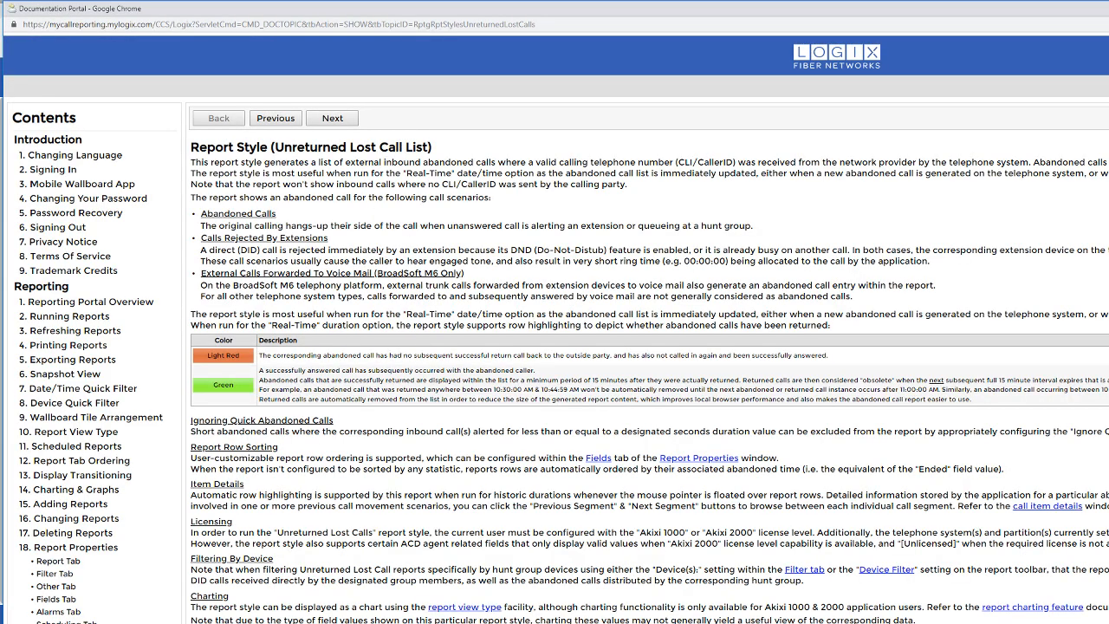
pyautogui.scroll(-1, 353, 291)
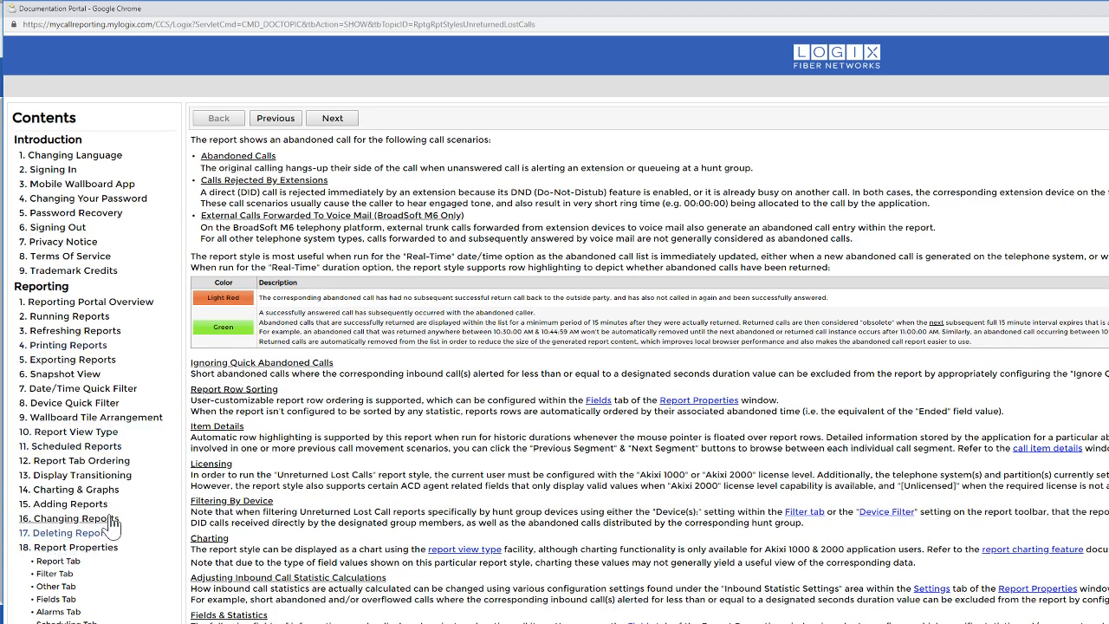
pyautogui.scroll(-1, 650, 364)
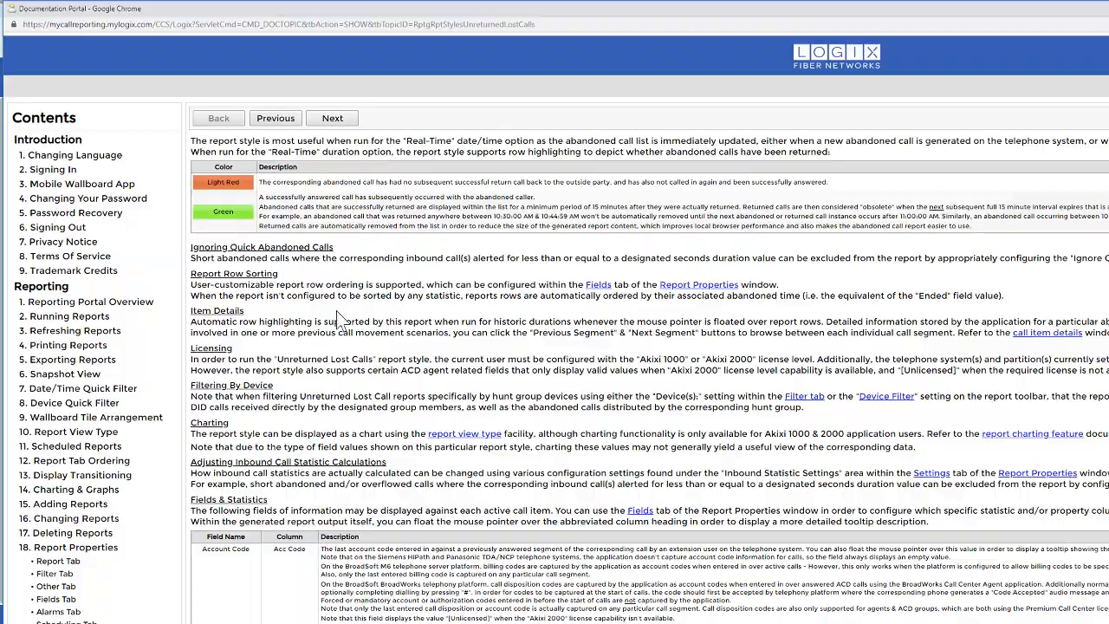
pyautogui.scroll(-2, 340, 319)
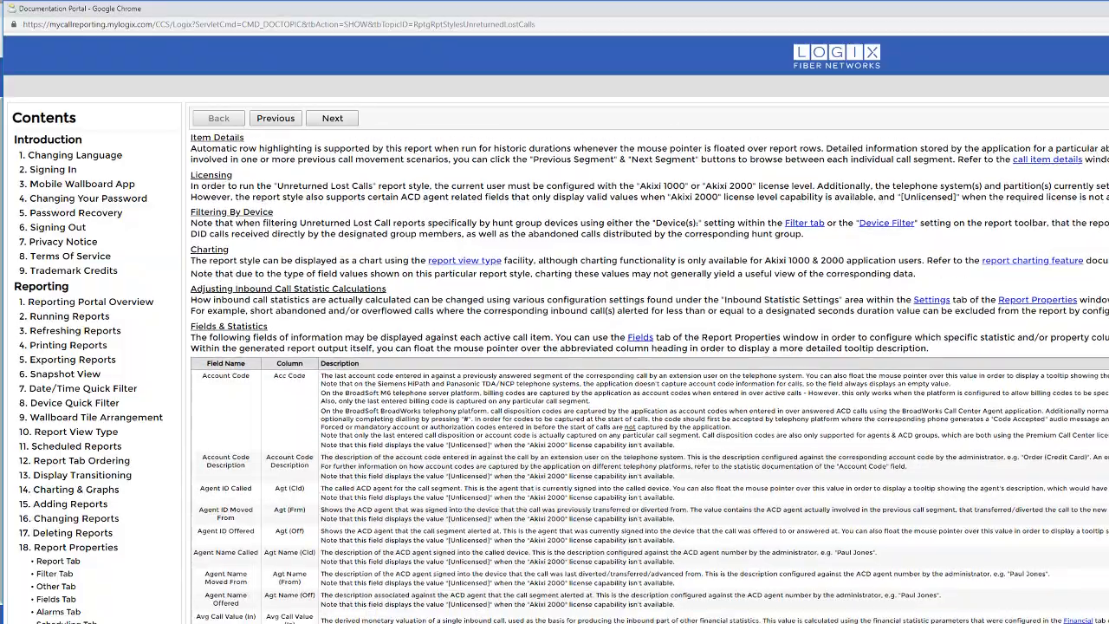
pyautogui.scroll(-10, 383, 270)
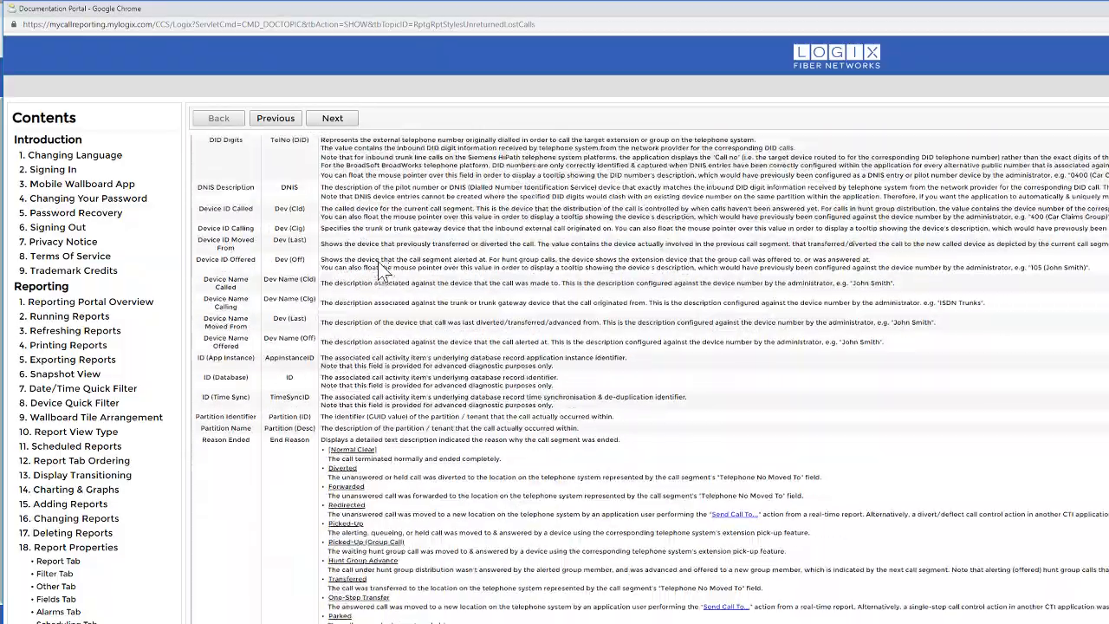
pyautogui.scroll(-5, 382, 270)
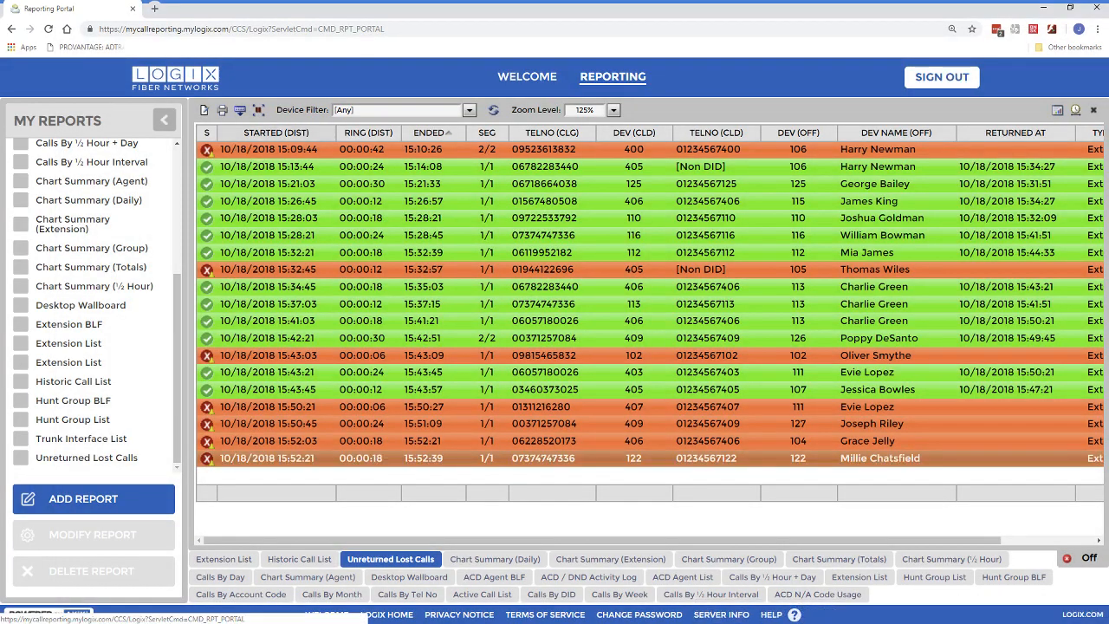
pyautogui.click(771, 616)
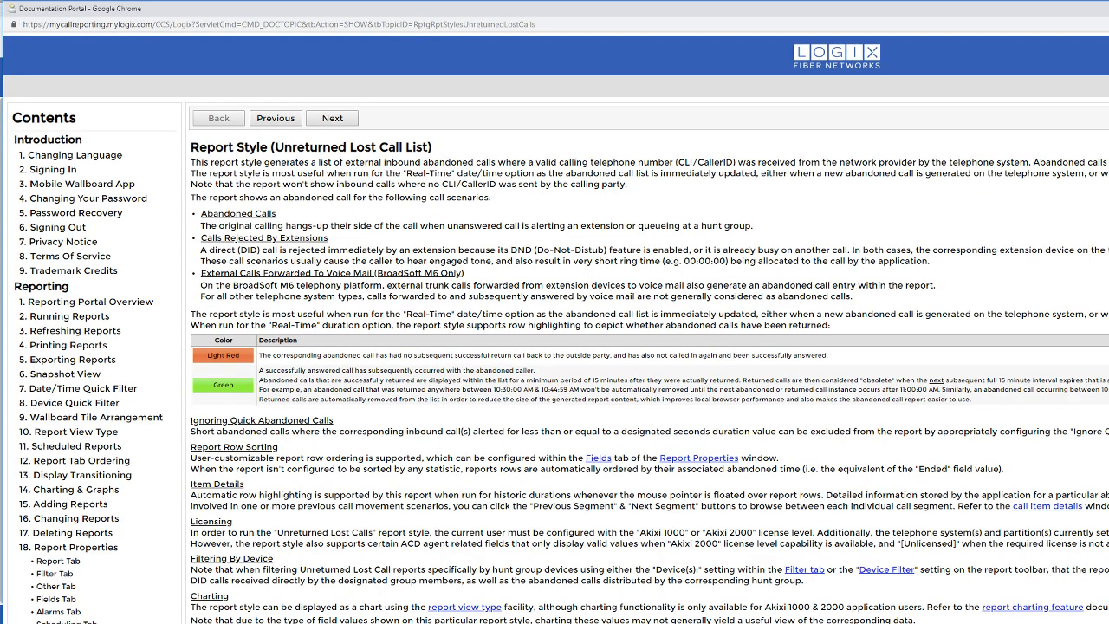
pyautogui.moveTo(275, 147); pyautogui.dragTo(416, 147)
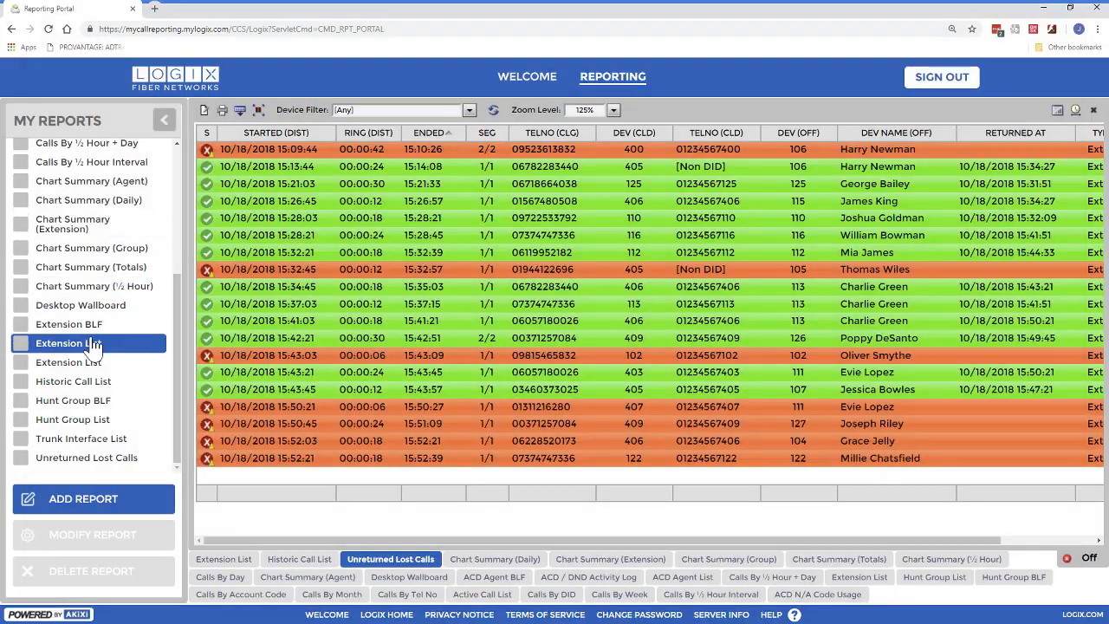
# - Switch to the Extension List report, view its help documentation, and close the documentation window
pyautogui.click(87, 354)
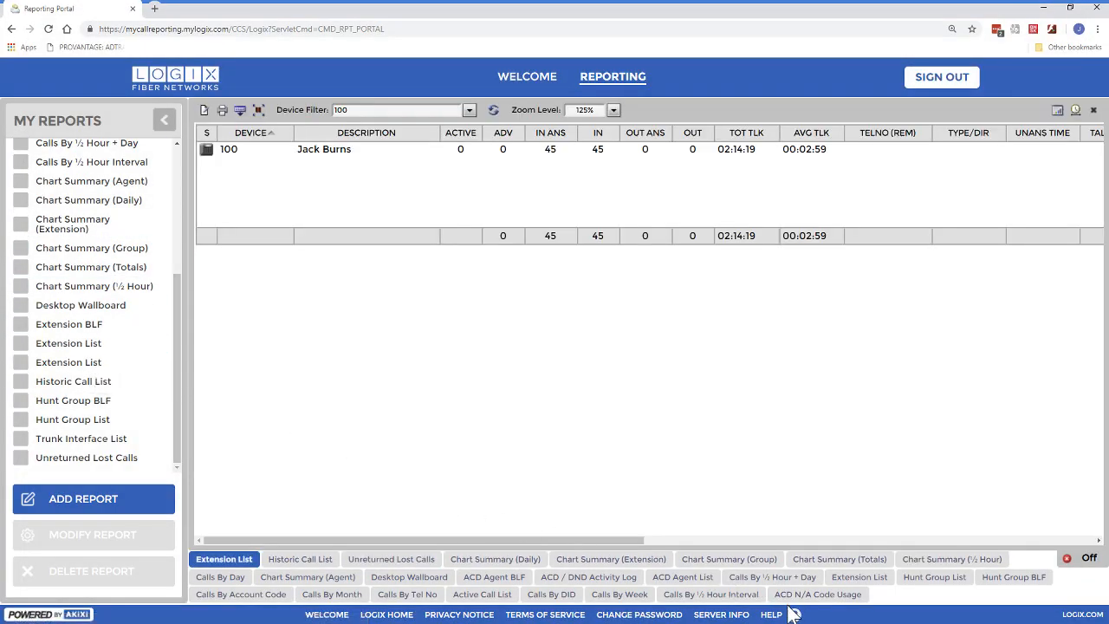
pyautogui.click(777, 617)
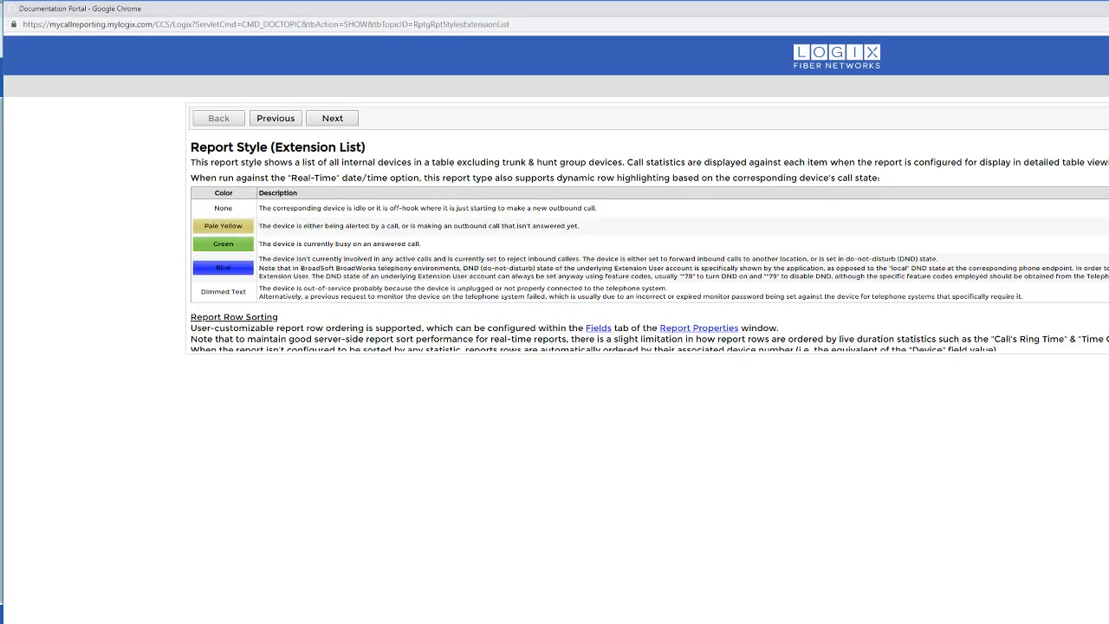
pyautogui.click(12, 10)
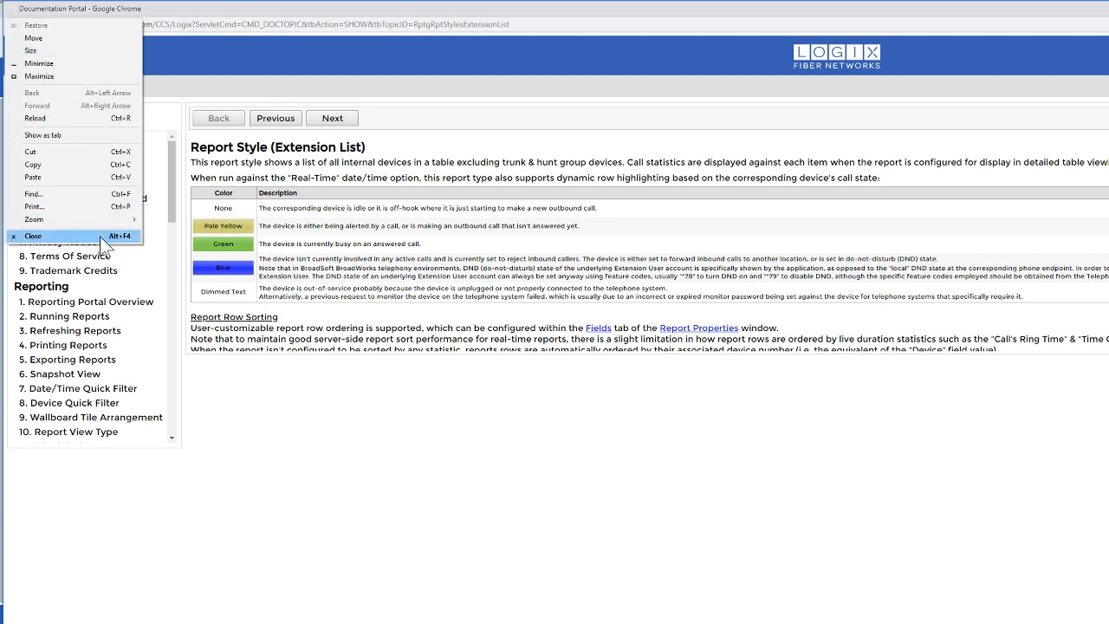
pyautogui.moveTo(376, 3); pyautogui.dragTo(453, 135)
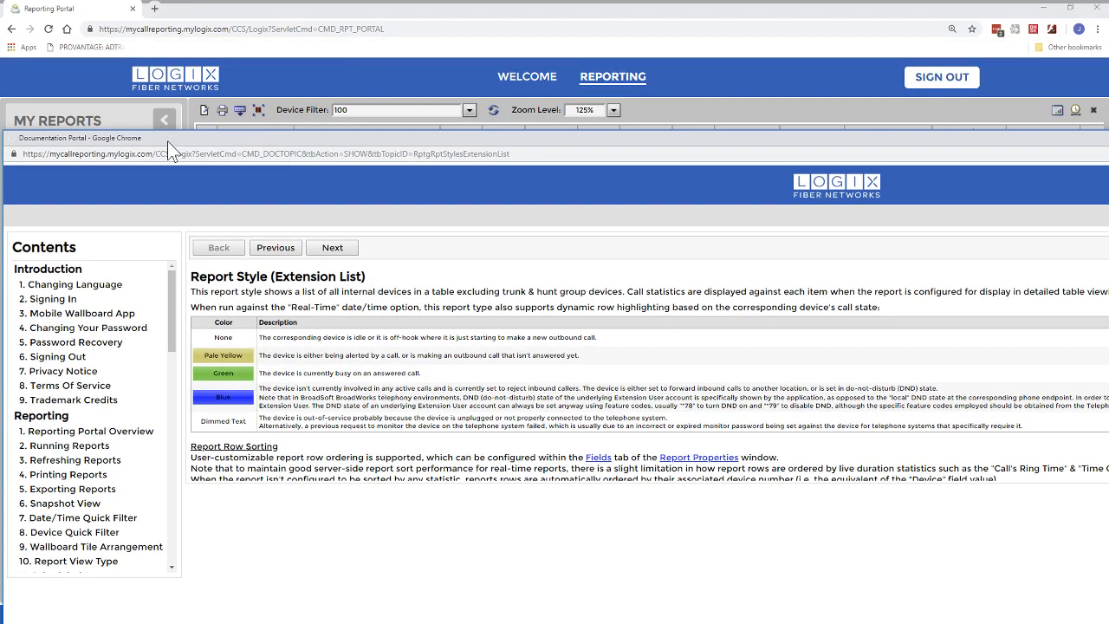
pyautogui.doubleClick(13, 139)
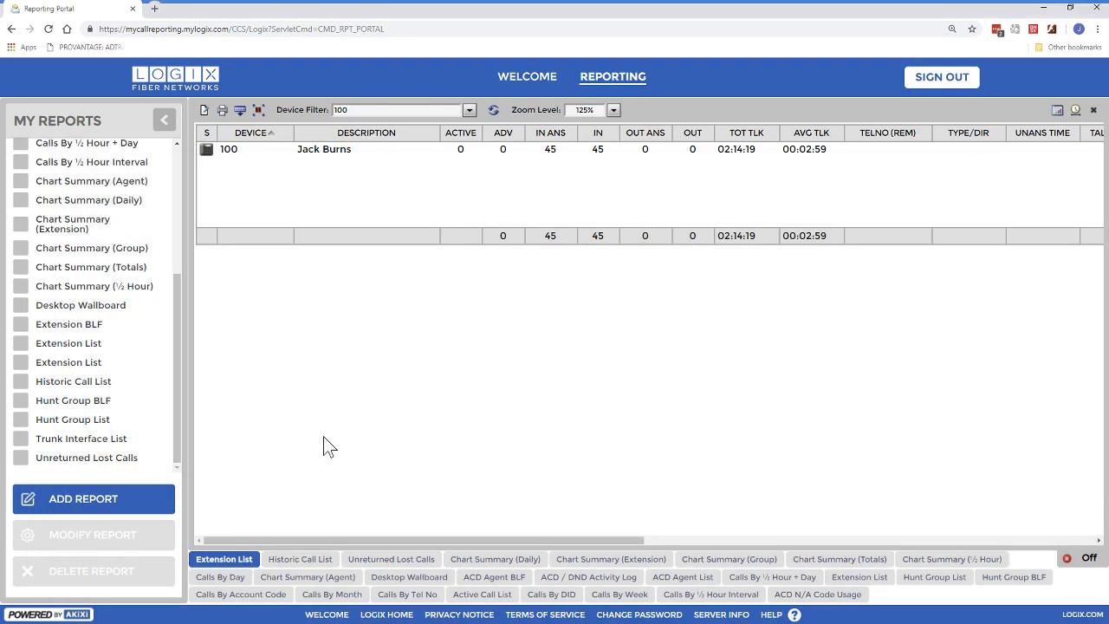